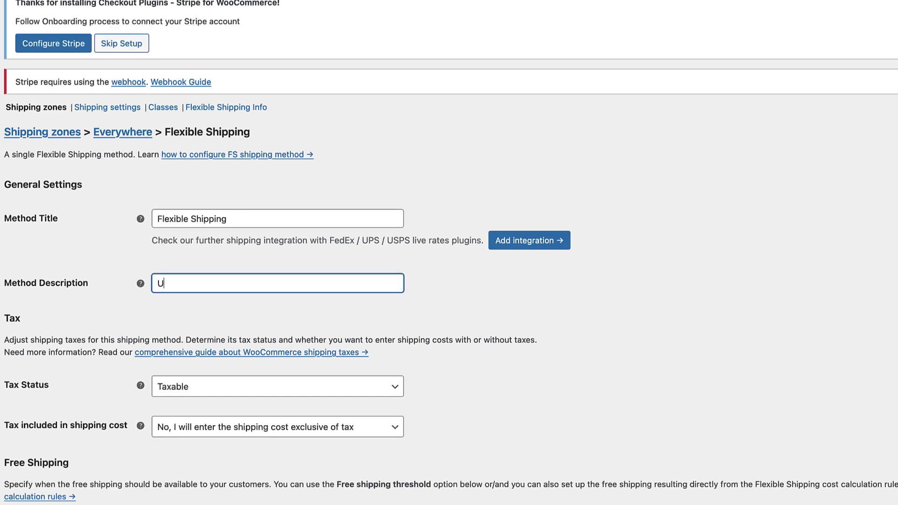
Step: Enter the description 'UPS shipping' and set the free shipping threshold to 100
type("PS shipping")
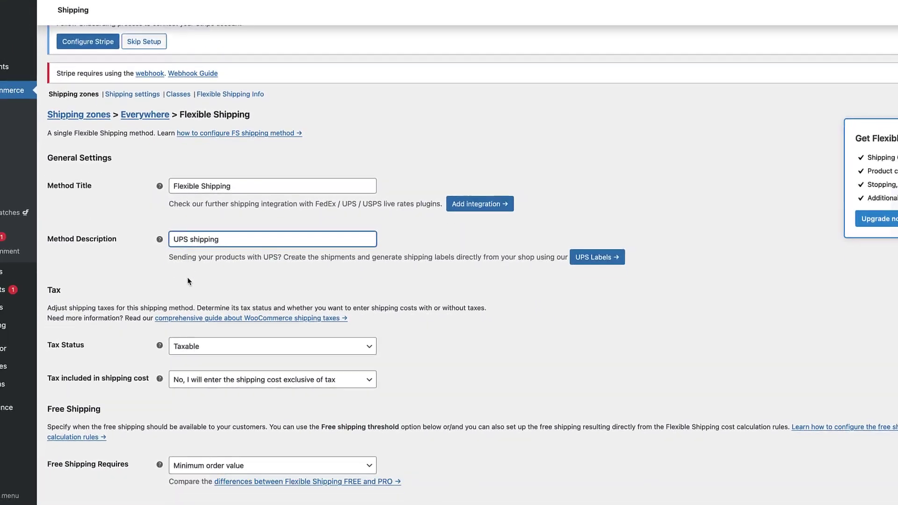
scroll(187, 277, "down", 3)
left_click(199, 358)
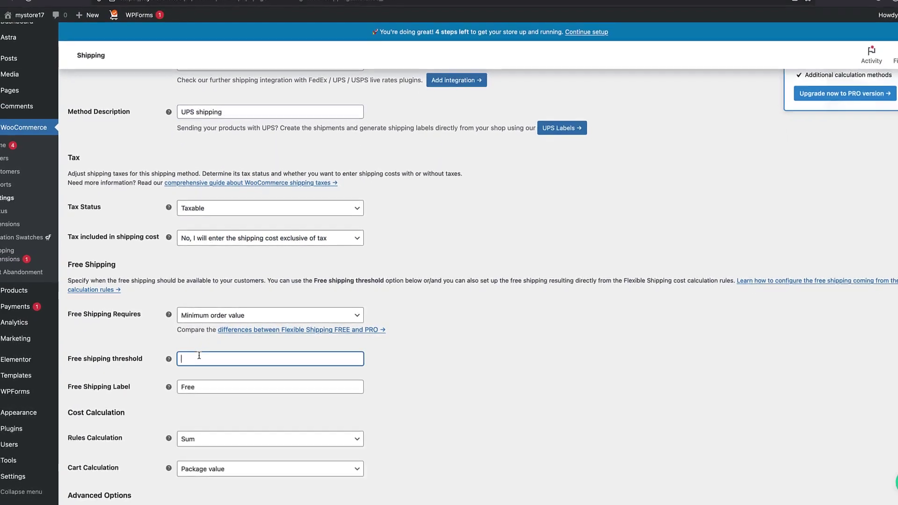
type("100")
scroll(207, 350, "down", 6)
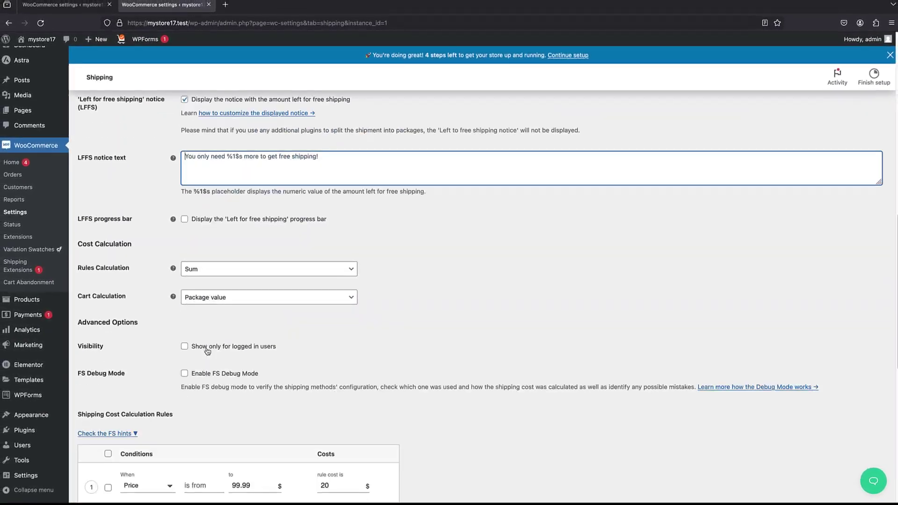
scroll(207, 351, "down", 5)
Step: Add a first weight-based rule from 0 to 10 kg costing 4
left_click(29, 235)
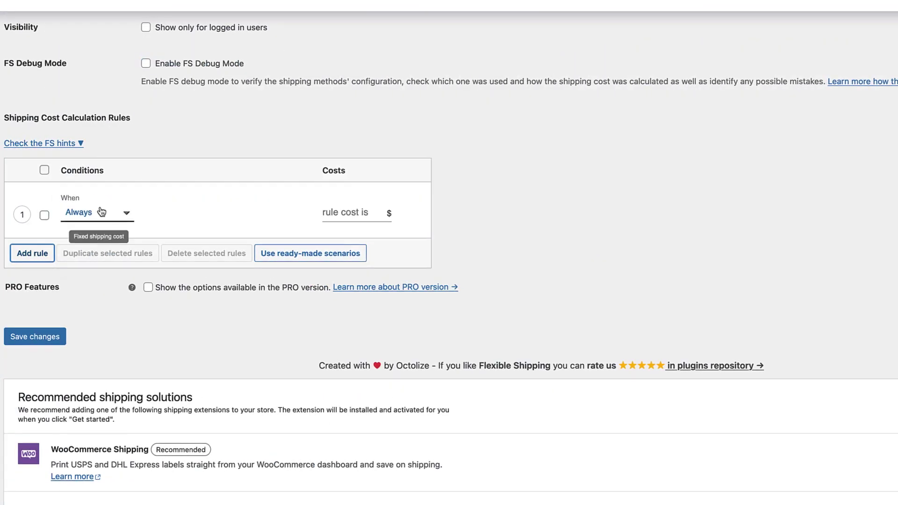
left_click(101, 211)
left_click(100, 256)
left_click(161, 214)
type("0")
key("Tab")
type("10")
left_click(320, 214)
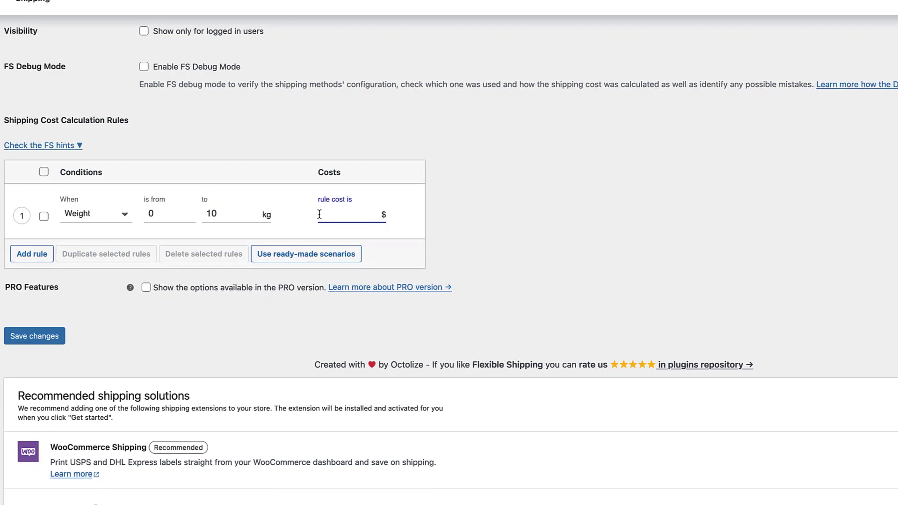
type("4")
Step: Add a second weight rule of 10–50 kg costing 7, and change rule 1's upper bound to 9.99
left_click(33, 254)
left_click(96, 268)
left_click(96, 286)
left_click(169, 266)
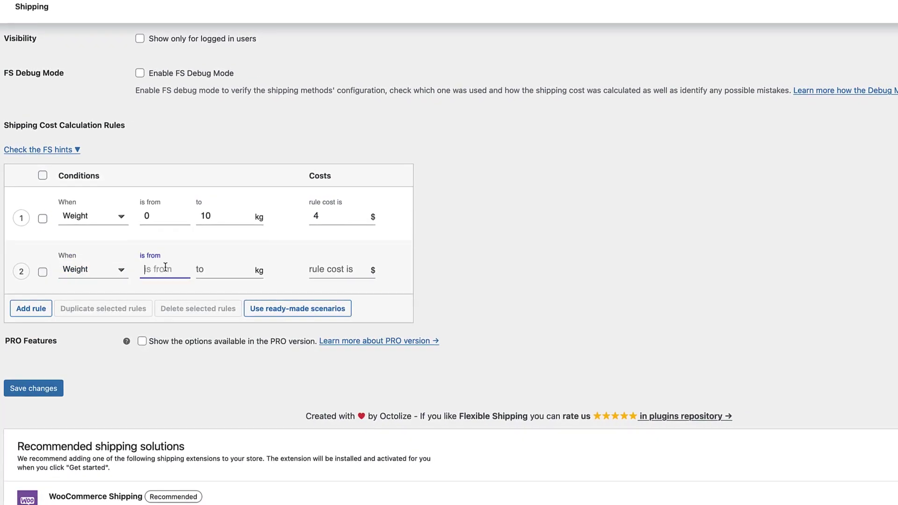
type("10")
left_click(215, 269)
type("5")
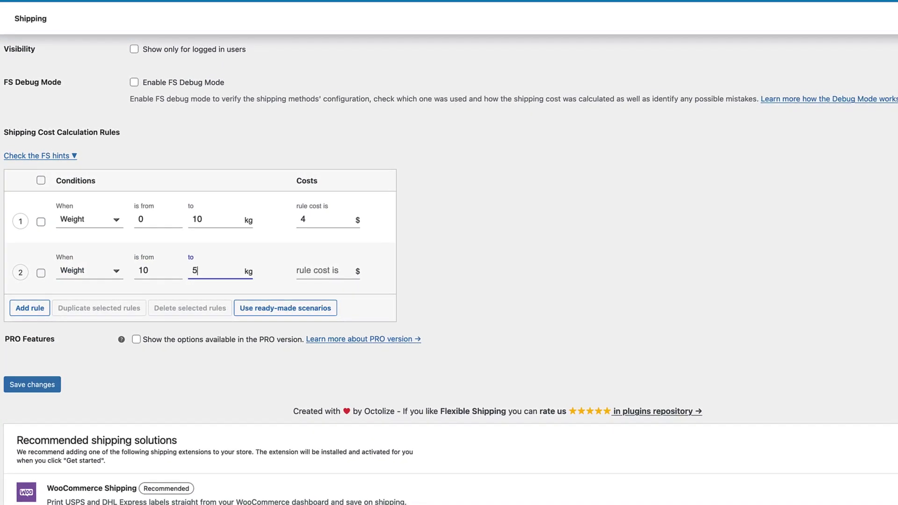
type("0")
double_click(197, 219)
type("9.99")
left_click(317, 270)
type("7")
Step: Add a third weight rule of 50–1000 kg costing 10
left_click(29, 308)
left_click(90, 323)
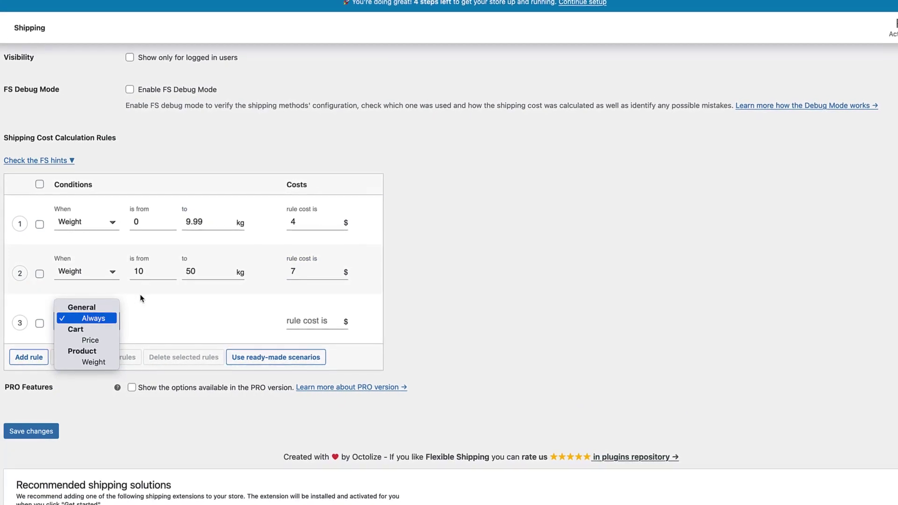
left_click(93, 362)
left_click(149, 320)
type("50")
left_click(206, 321)
type("1000")
left_click(315, 322)
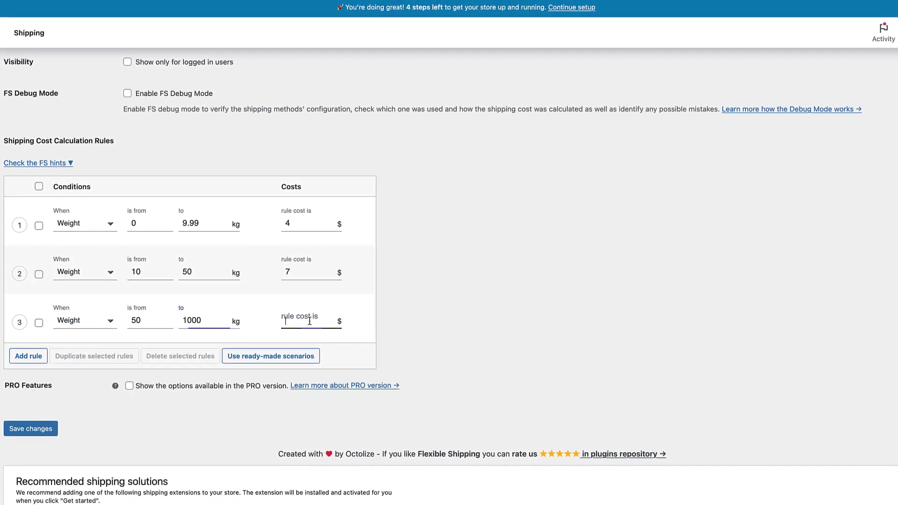
type("10")
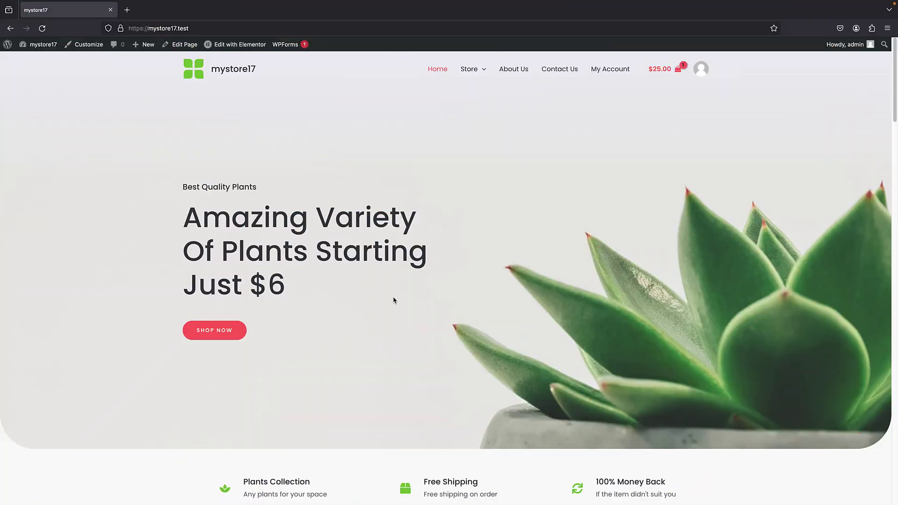
scroll(393, 300, "down", 10)
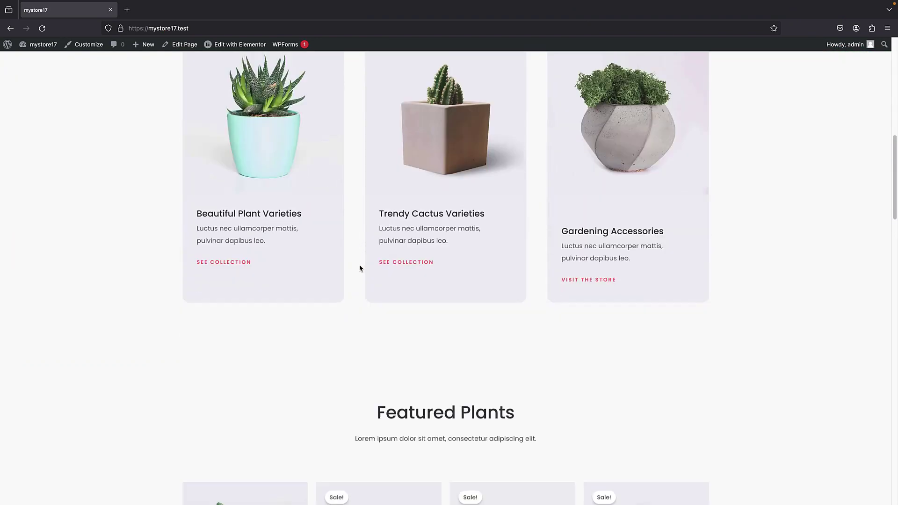
scroll(360, 268, "down", 8)
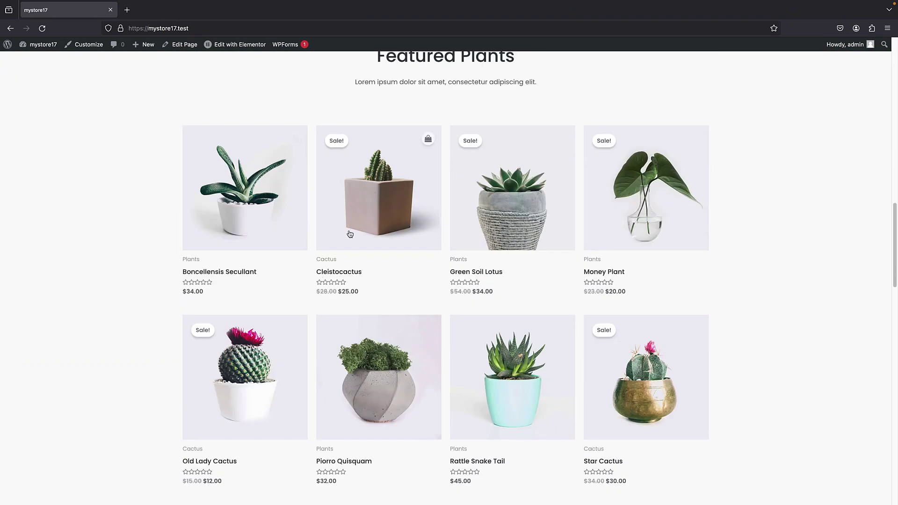
scroll(381, 215, "up", 15)
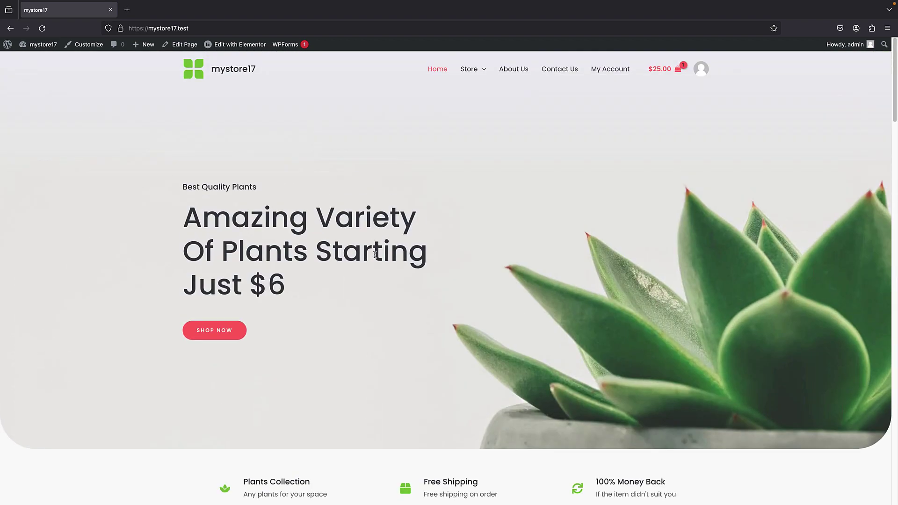
scroll(370, 259, "down", 6)
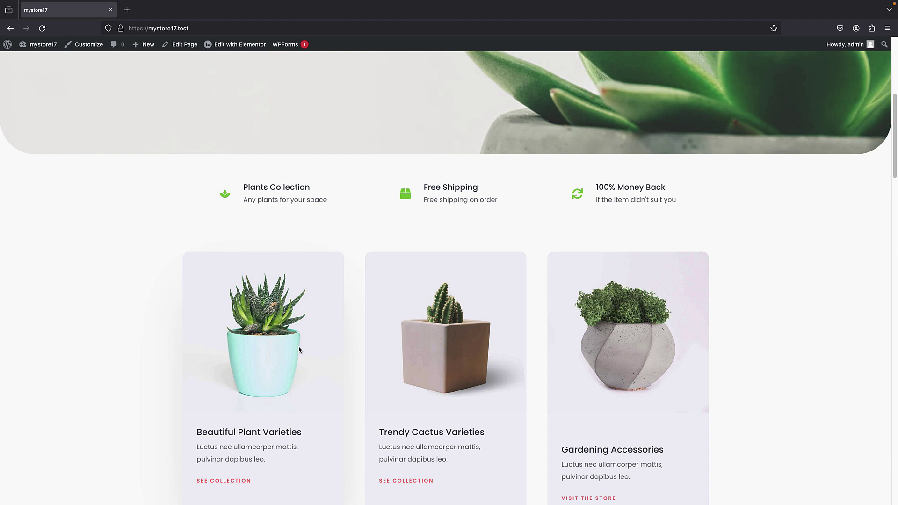
scroll(286, 370, "down", 1)
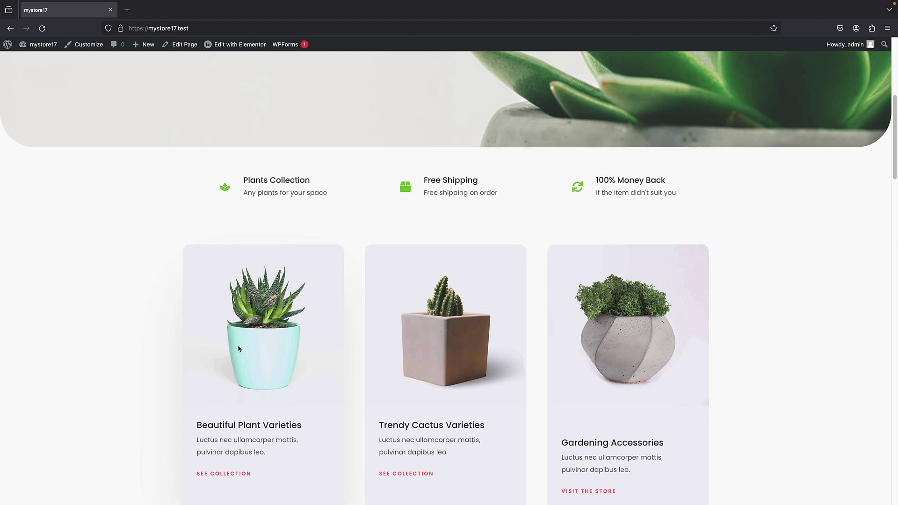
scroll(327, 276, "down", 3)
scroll(328, 273, "down", 1)
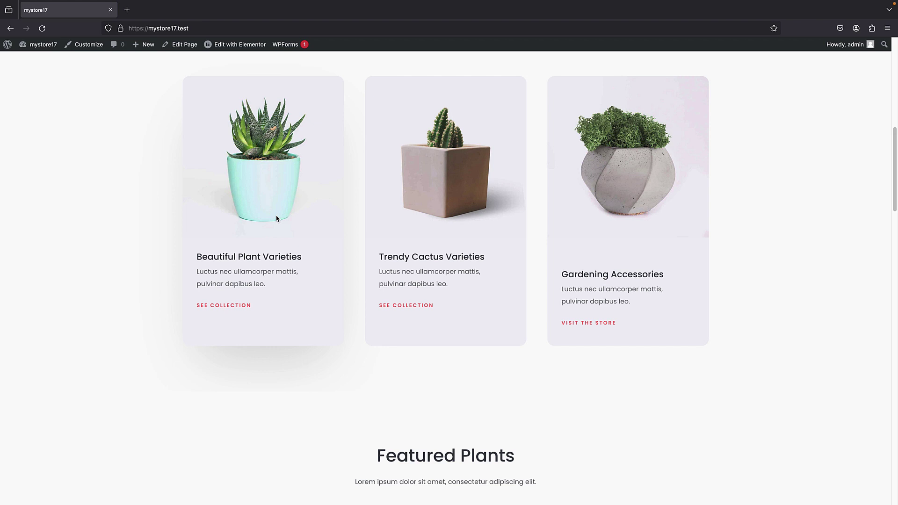
scroll(274, 218, "up", 2)
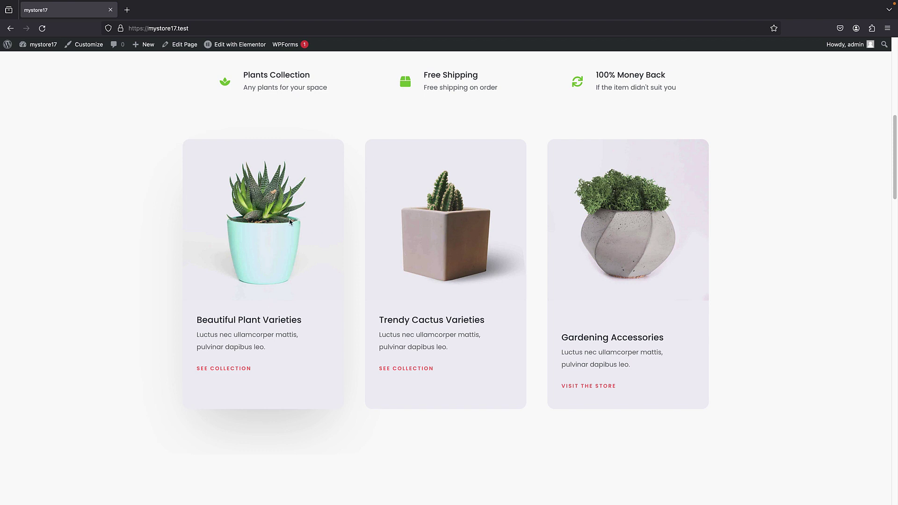
scroll(290, 221, "down", 4)
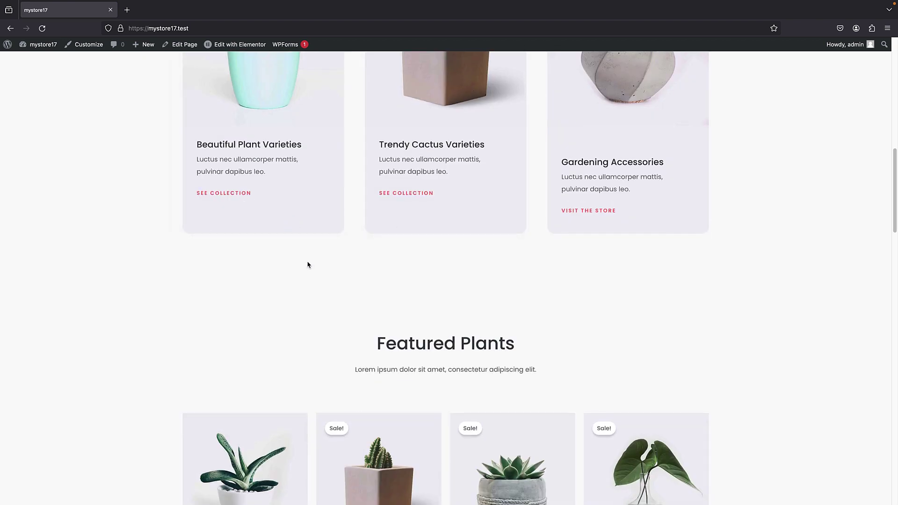
scroll(315, 261, "up", 1)
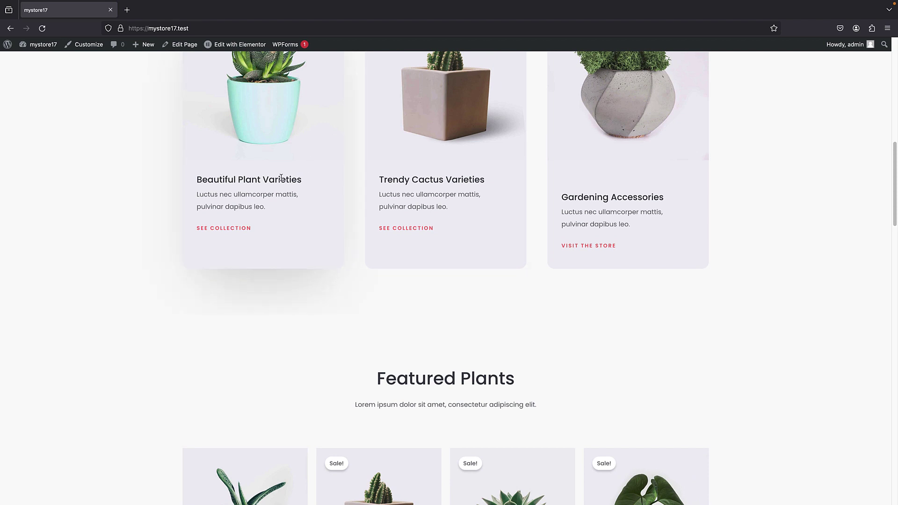
Step: Search the plugin directory for 'octolize', then install and activate Table Rate Shipping Method by Flexible Shipping
mouse_move(7, 45)
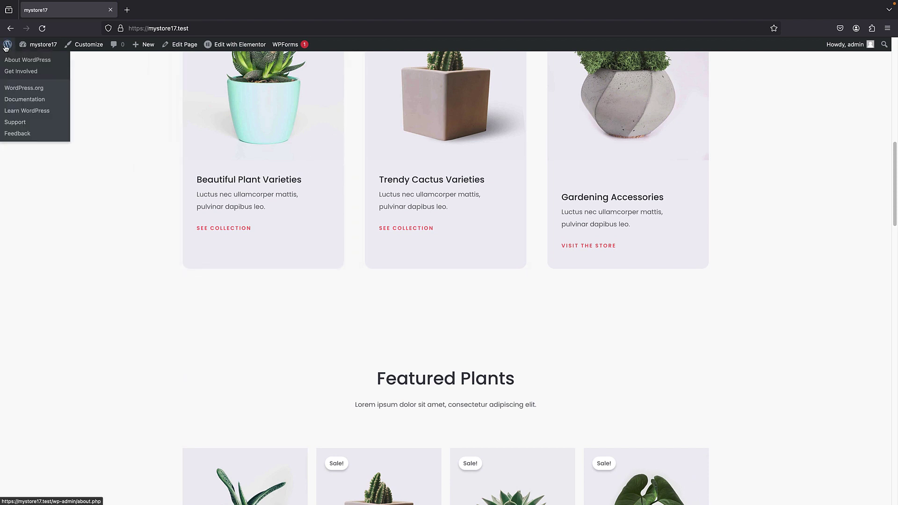
left_click(6, 45)
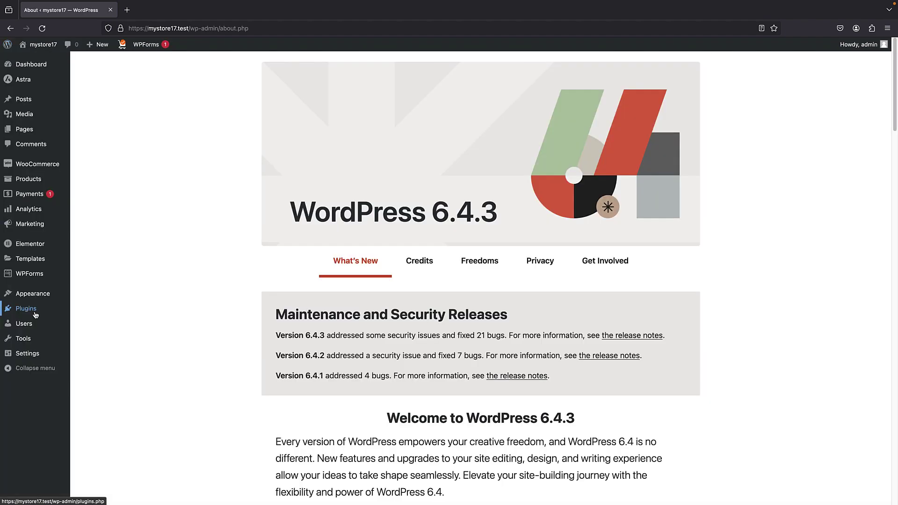
mouse_move(25, 309)
left_click(100, 322)
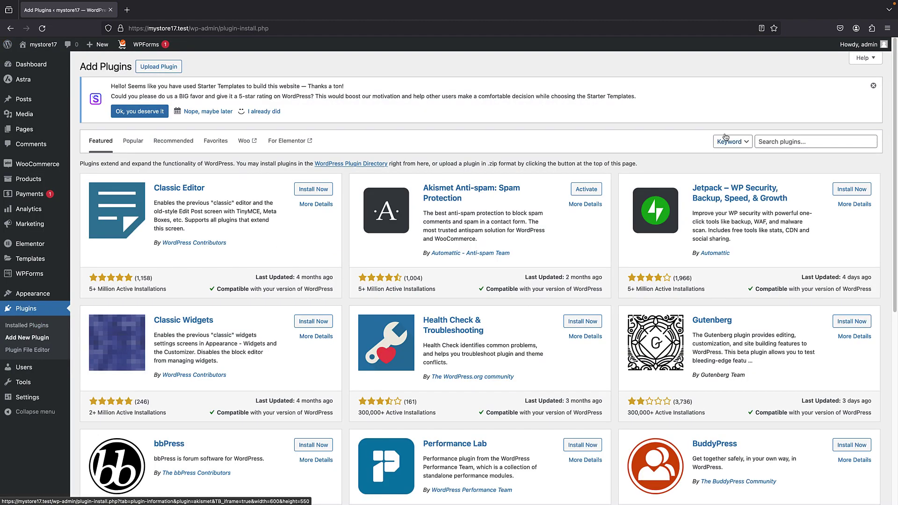
left_click(783, 140)
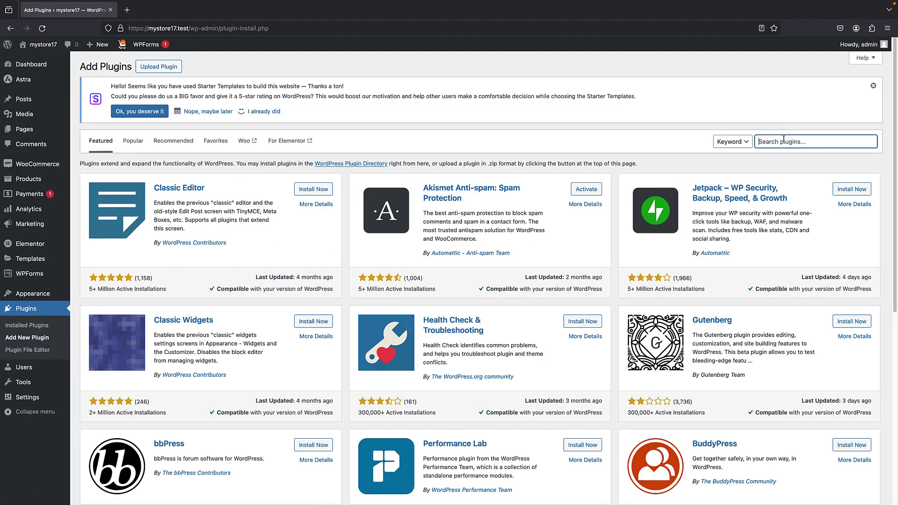
type("octolize")
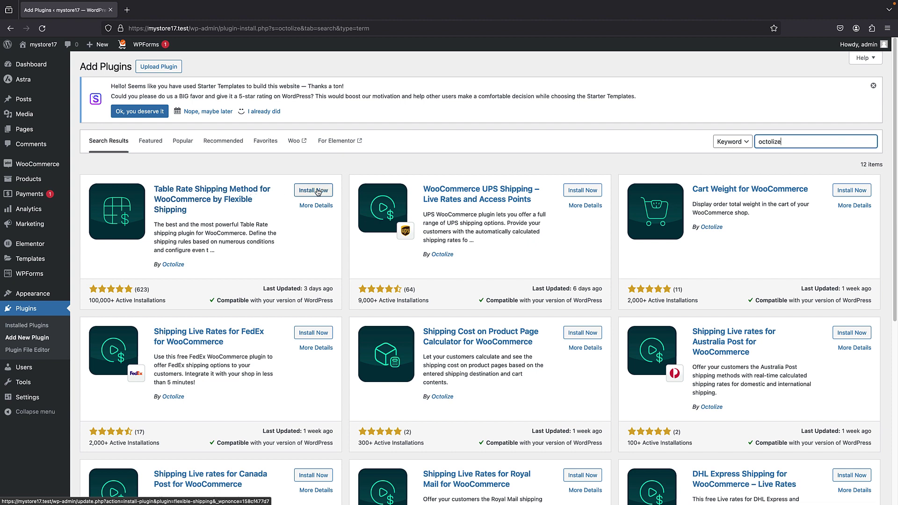
left_click(313, 191)
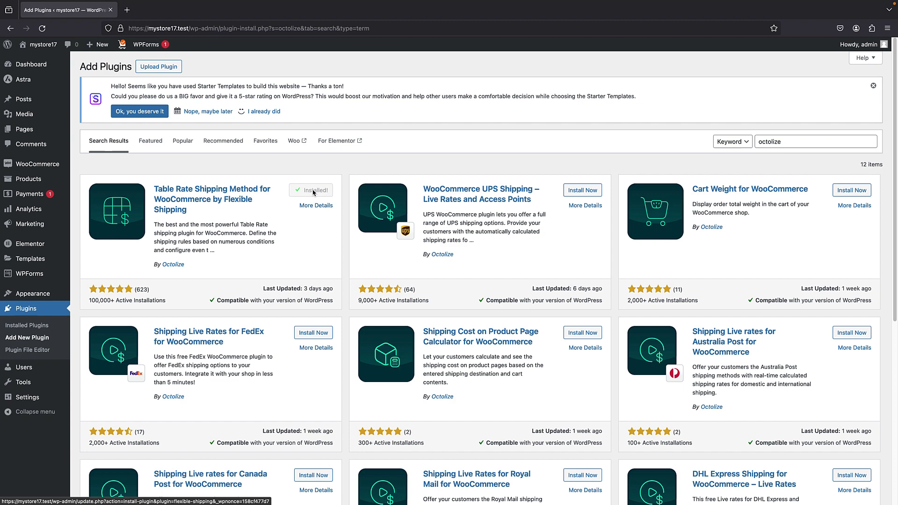
left_click(313, 191)
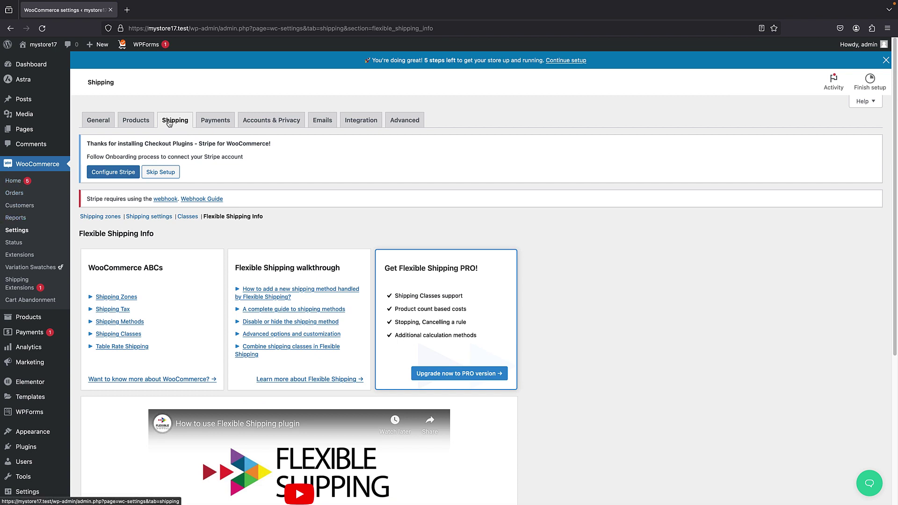
Step: Show the Shipping zones list, where only Rest of the world appears
scroll(197, 178, "down", 1)
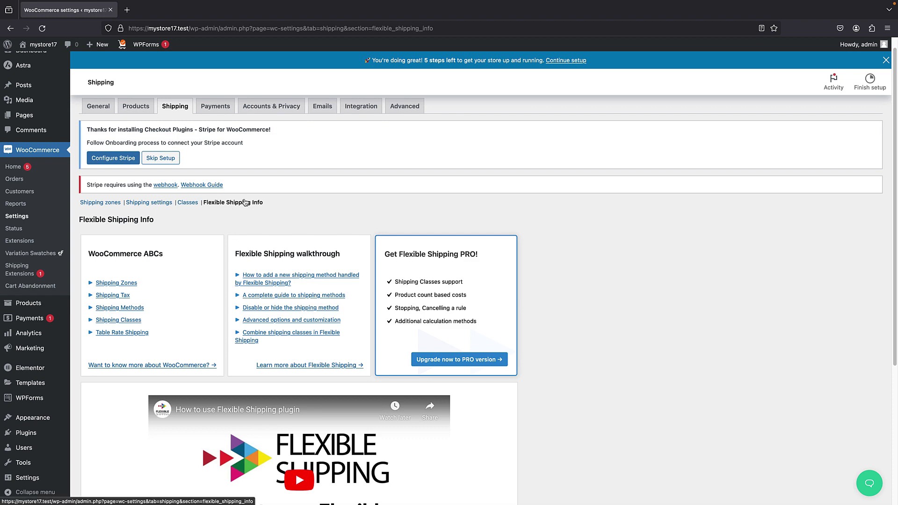
scroll(247, 206, "down", 3)
scroll(269, 250, "up", 2)
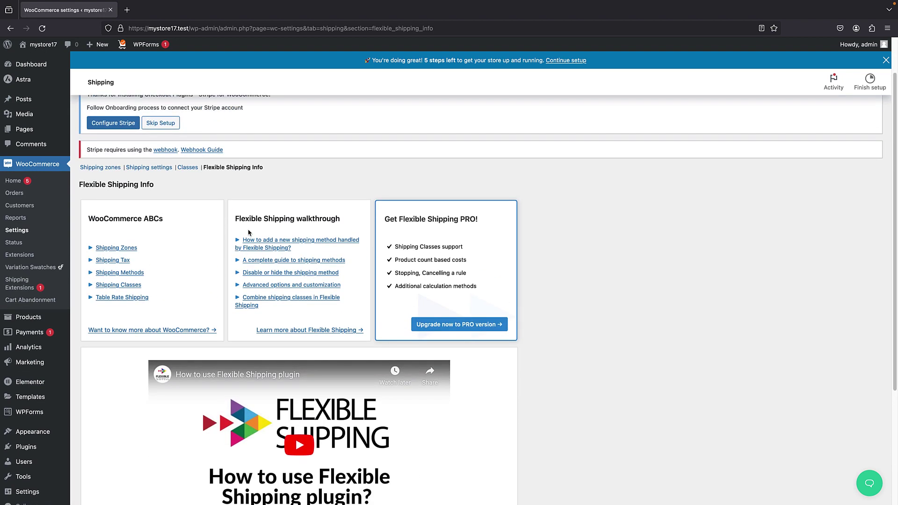
left_click(106, 169)
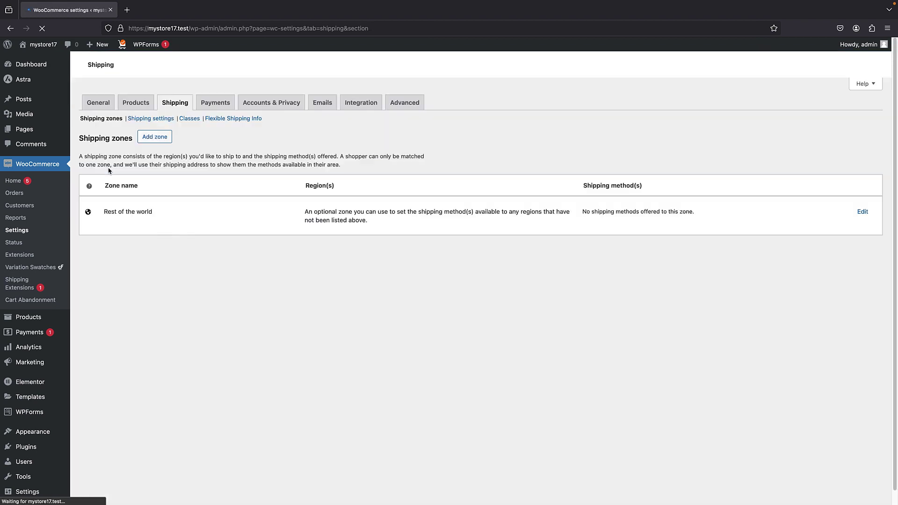
scroll(336, 148, "down", 3)
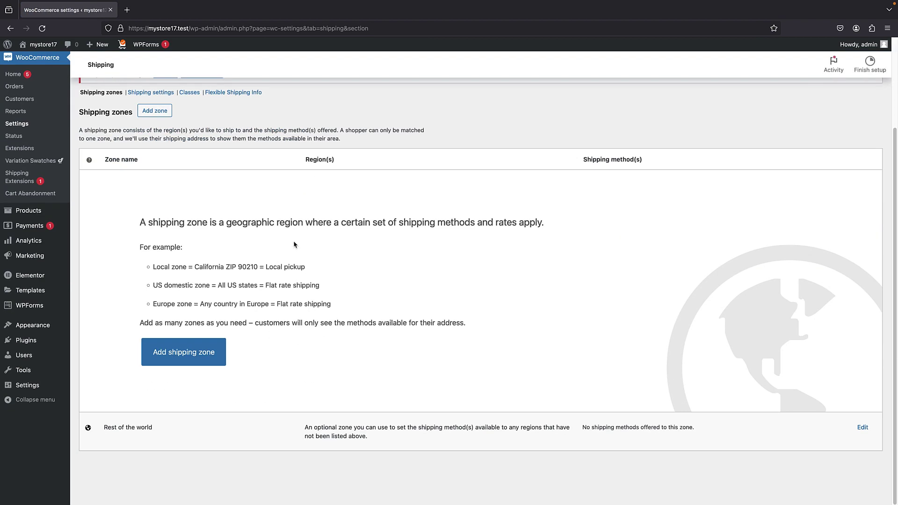
Step: Add a zone named 'USA' with region United States (US), then start adding its shipping method
left_click(181, 370)
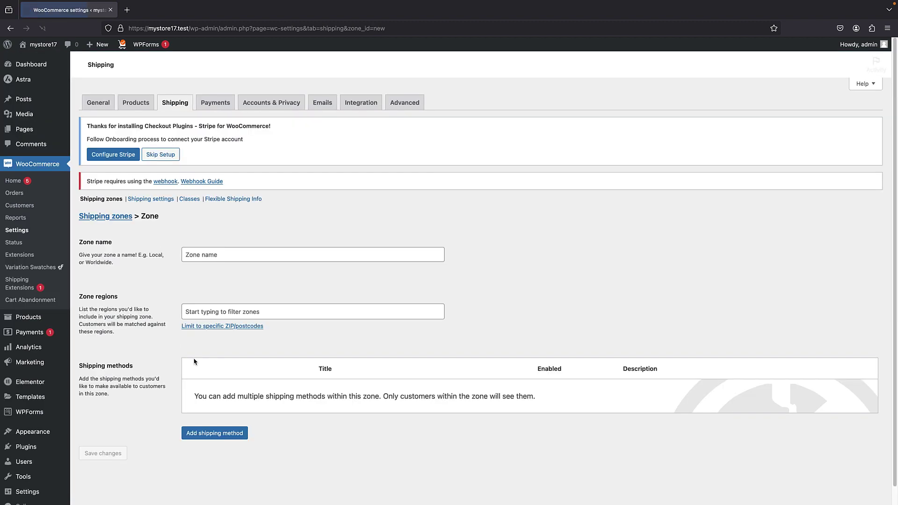
left_click(204, 255)
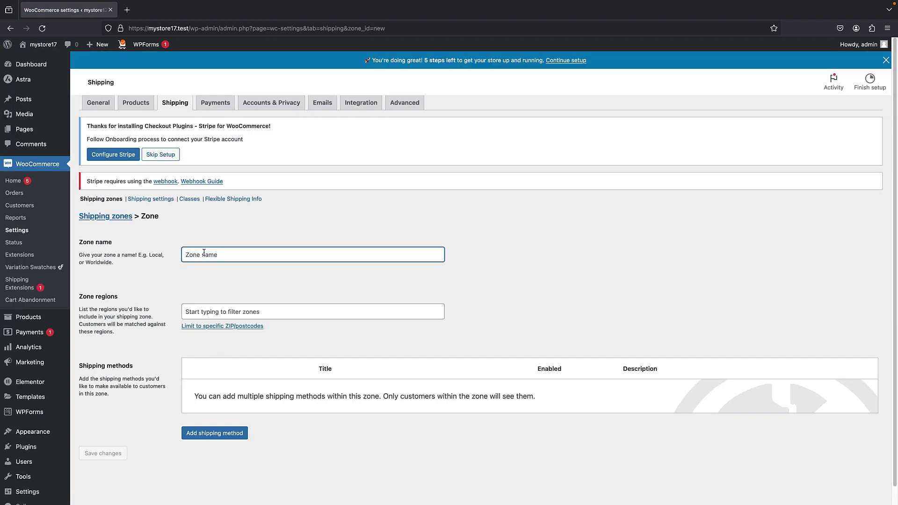
type("U")
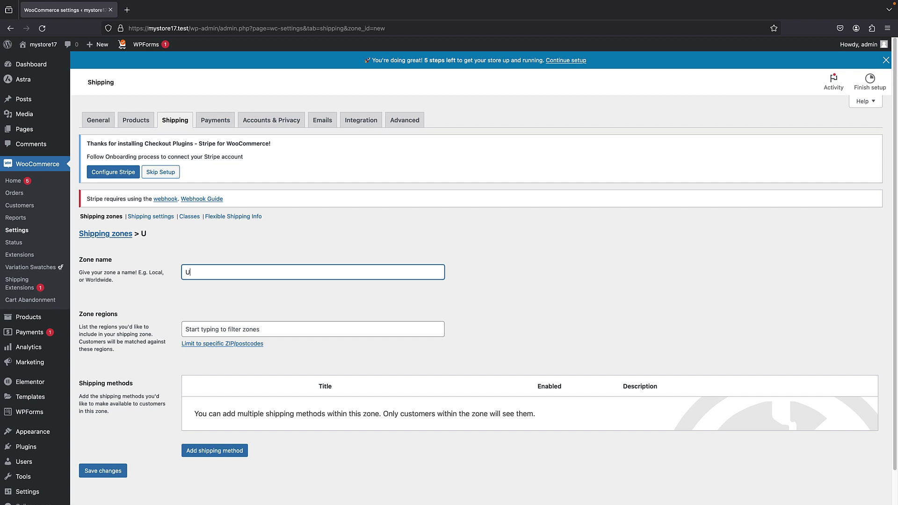
type("SA")
scroll(225, 318, "down", 1)
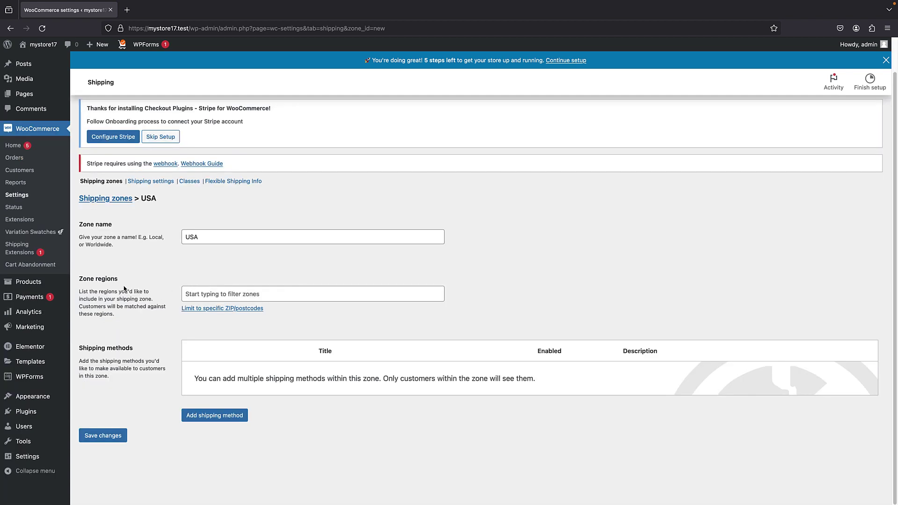
left_click(201, 295)
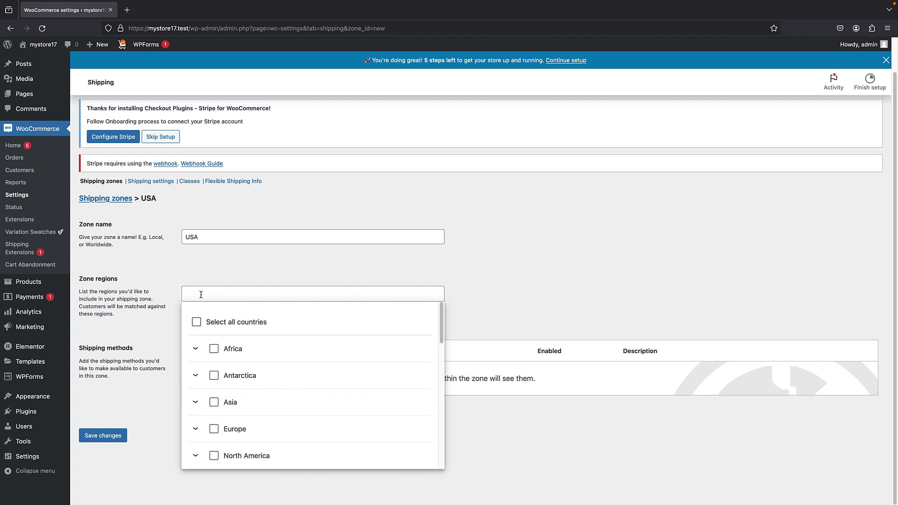
type("united s")
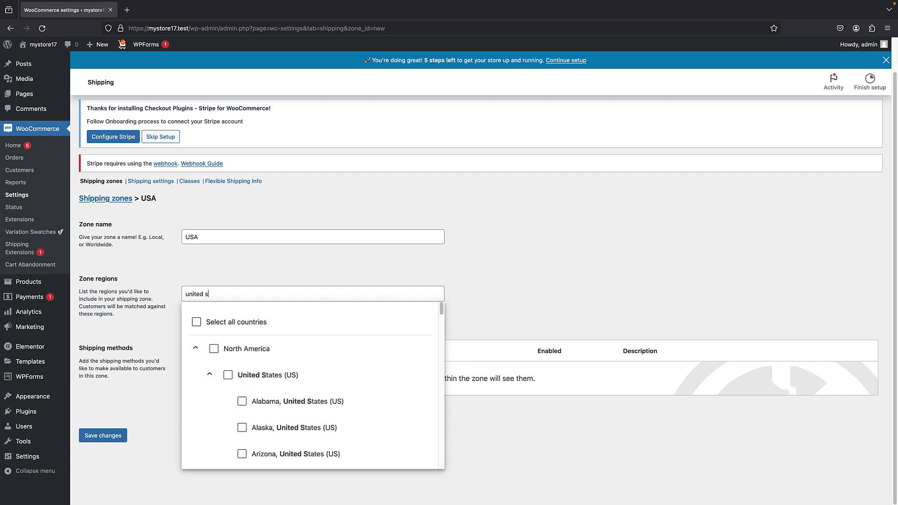
type("tat")
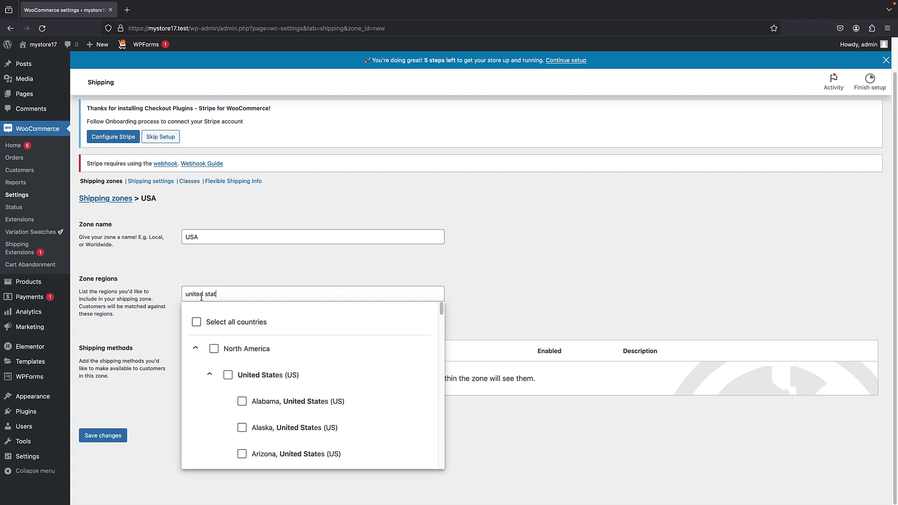
left_click(227, 375)
left_click(230, 268)
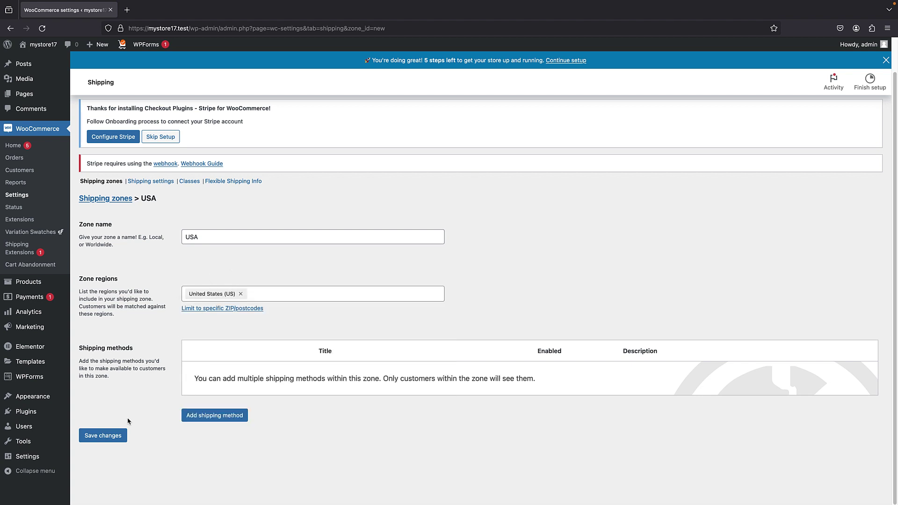
left_click(216, 420)
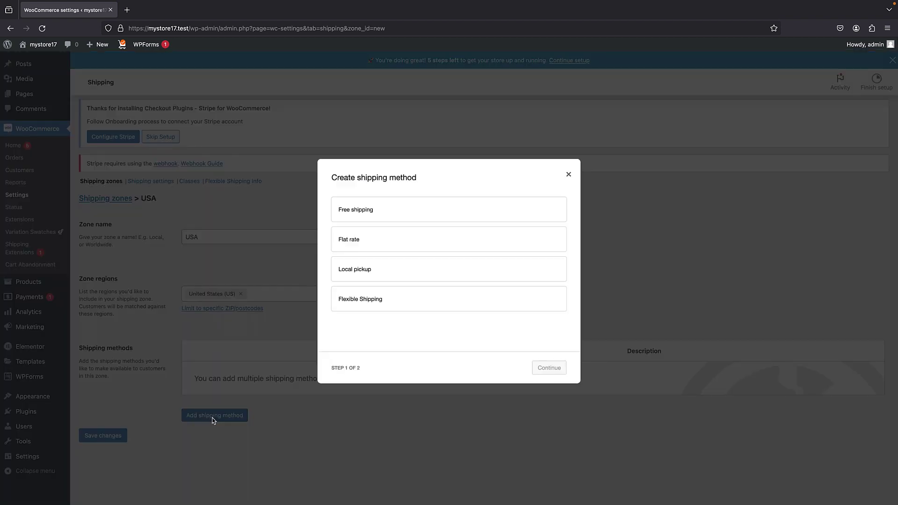
Step: Add Flexible Shipping as the USA zone's method and go to its edit settings
left_click(365, 302)
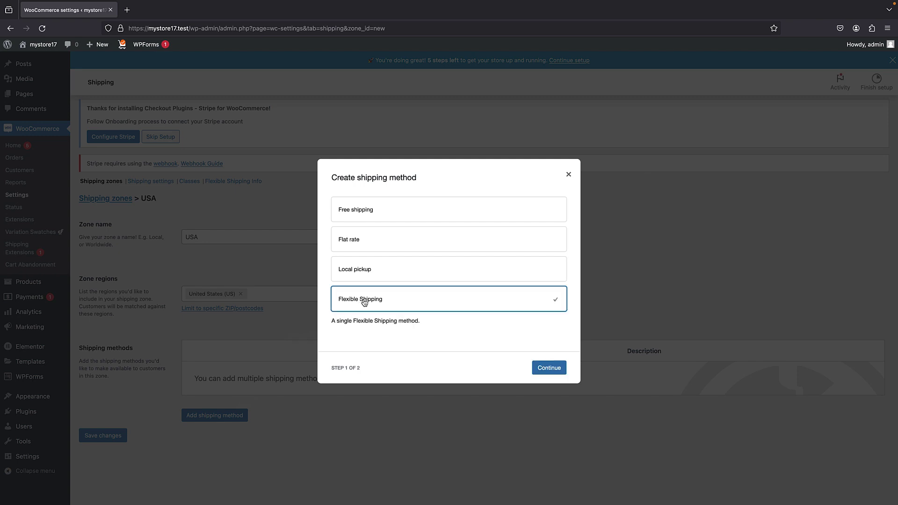
left_click(549, 369)
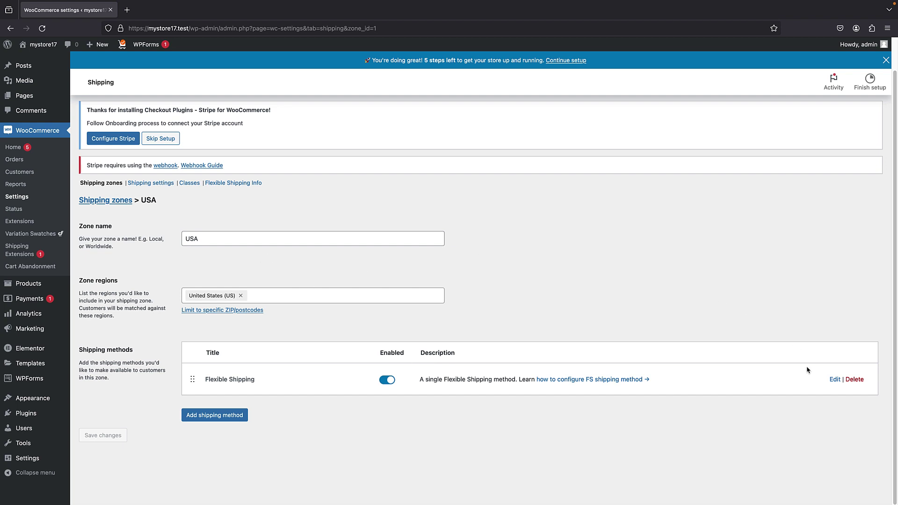
left_click(835, 381)
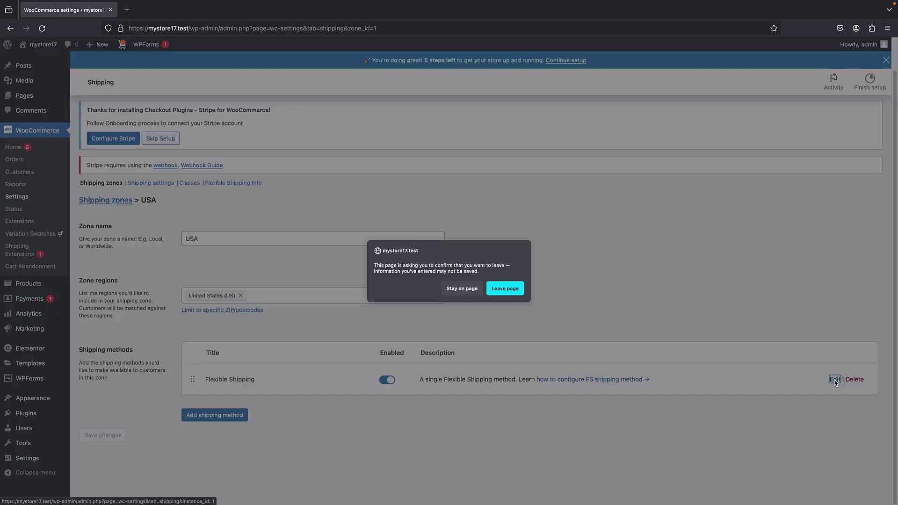
Step: Leave for the method settings page, keeping title 'Flexible Shipping' and tax status Taxable
left_click(514, 290)
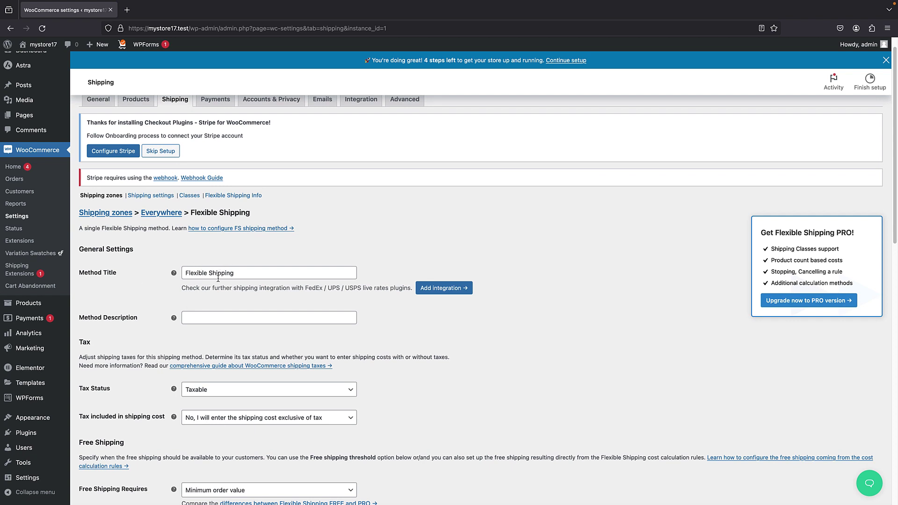
left_click_drag(189, 275, 236, 273)
left_click(242, 272)
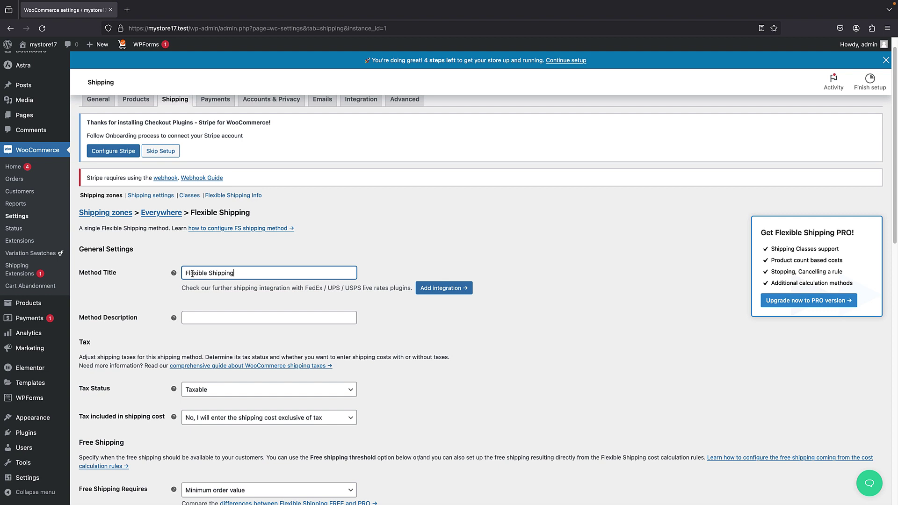
scroll(201, 255, "down", 3)
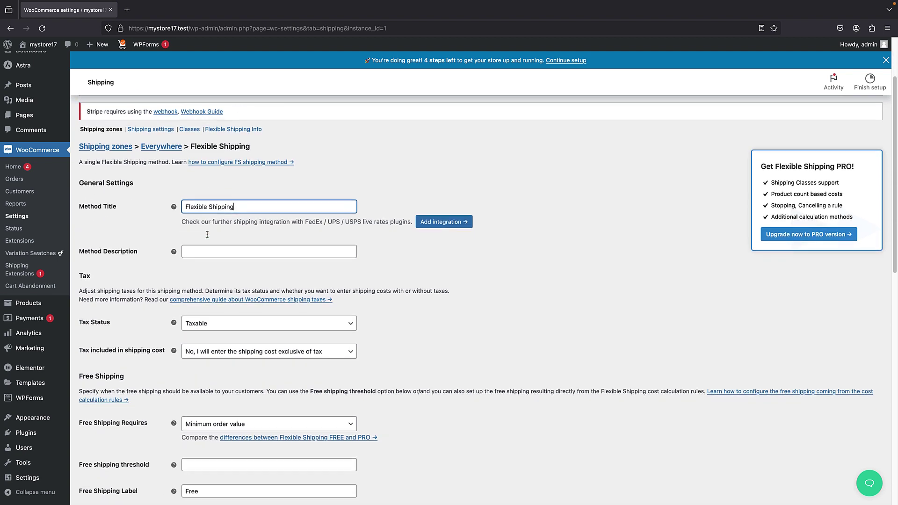
left_click(210, 240)
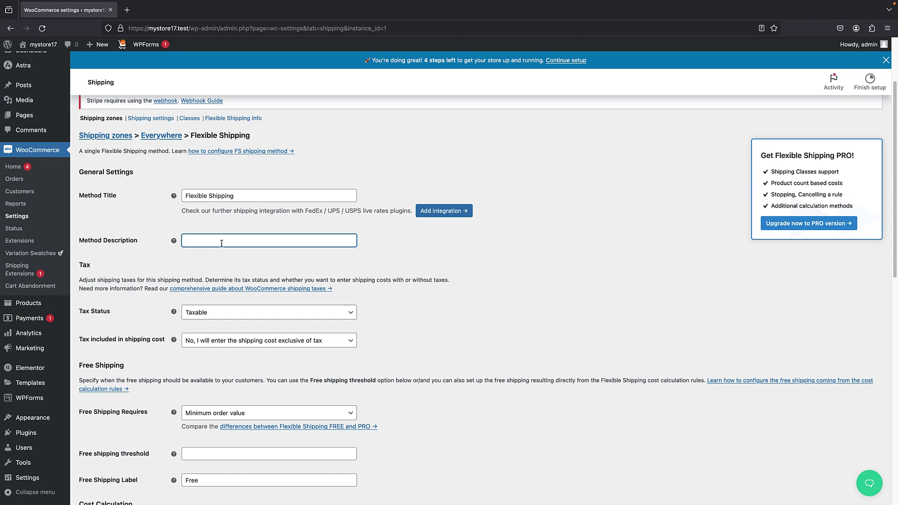
scroll(197, 194, "down", 1)
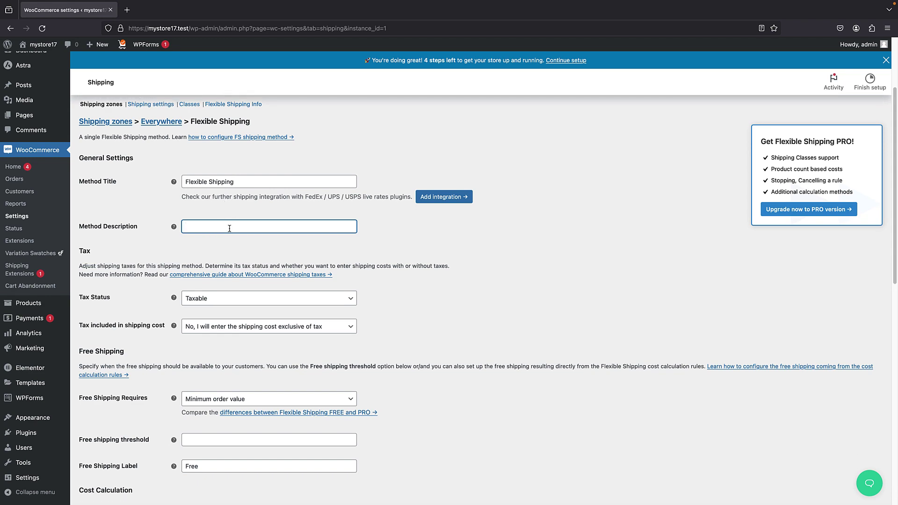
scroll(216, 231, "down", 3)
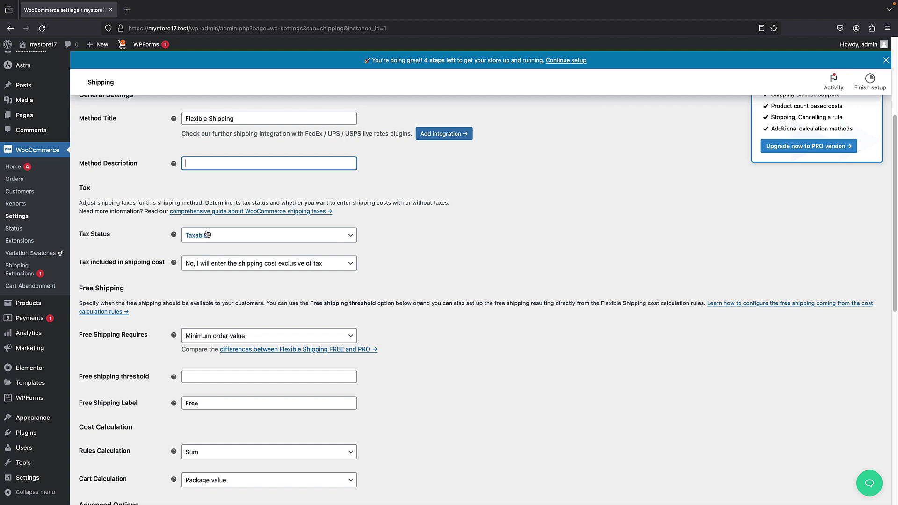
left_click(208, 237)
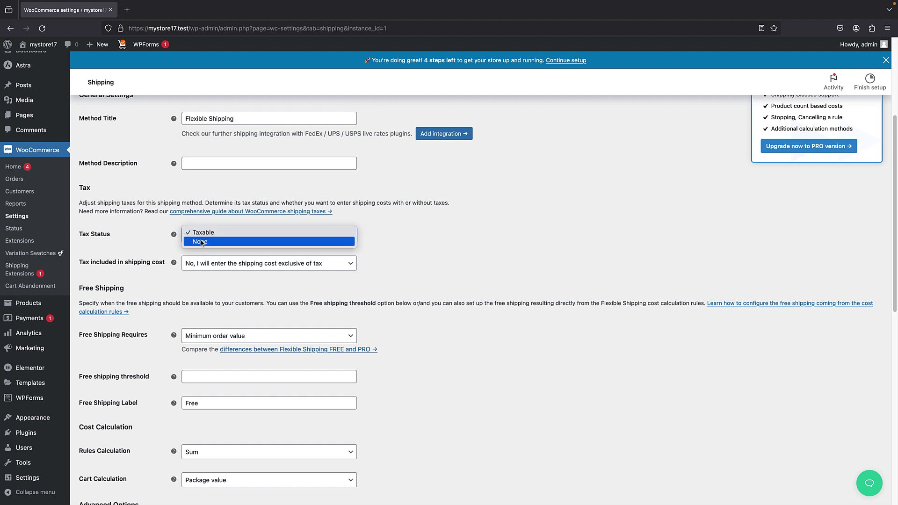
left_click(202, 249)
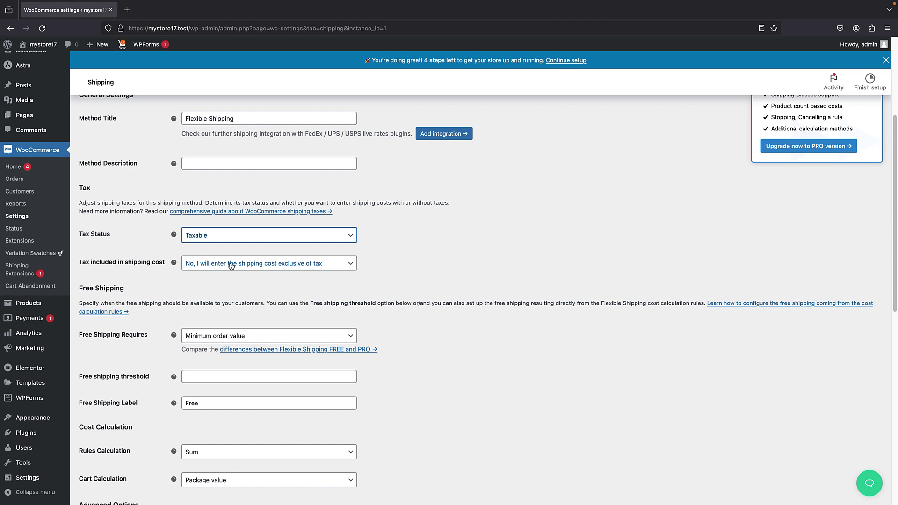
Step: Keep Minimum order value as the free-shipping requirement and set the threshold to 200
scroll(231, 255, "down", 3)
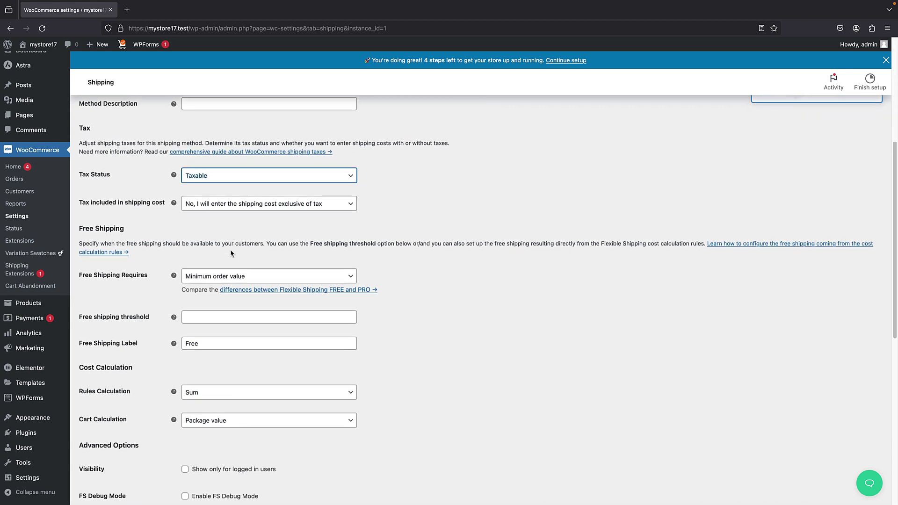
scroll(228, 246, "down", 1)
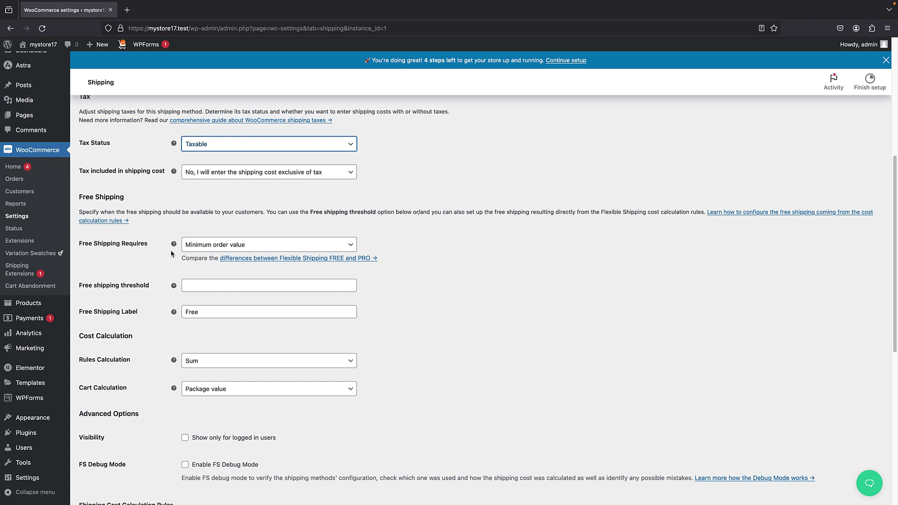
left_click(207, 247)
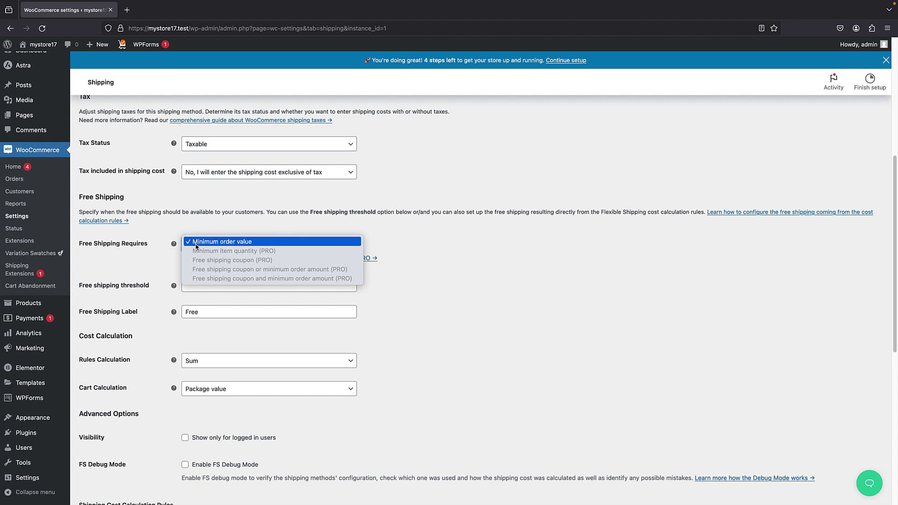
left_click(229, 242)
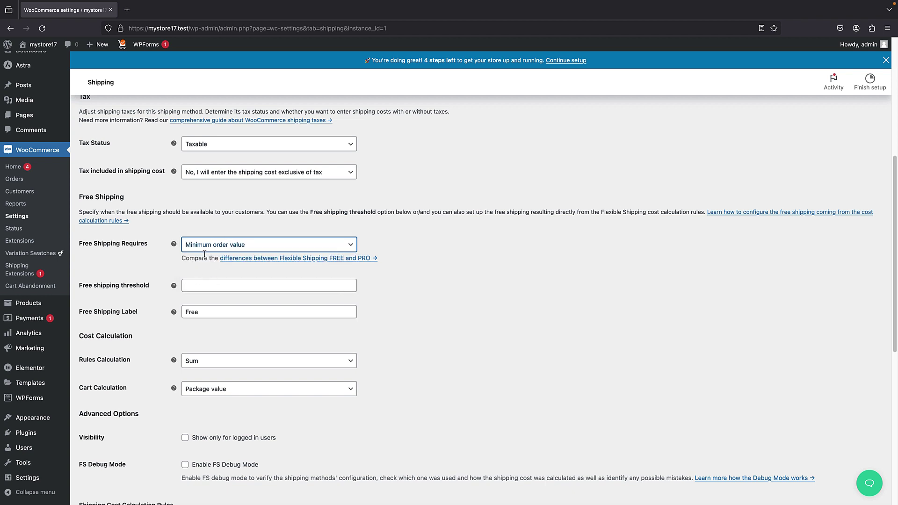
left_click(206, 283)
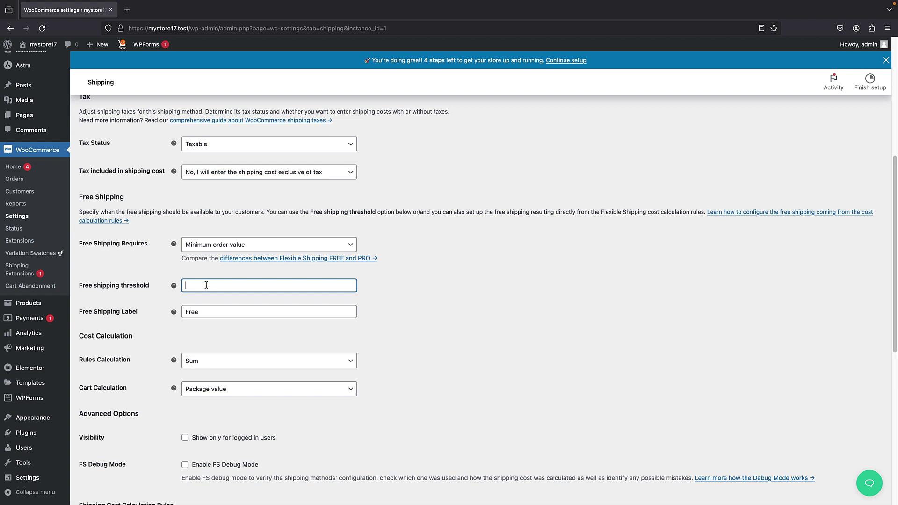
type("200")
left_click(196, 330)
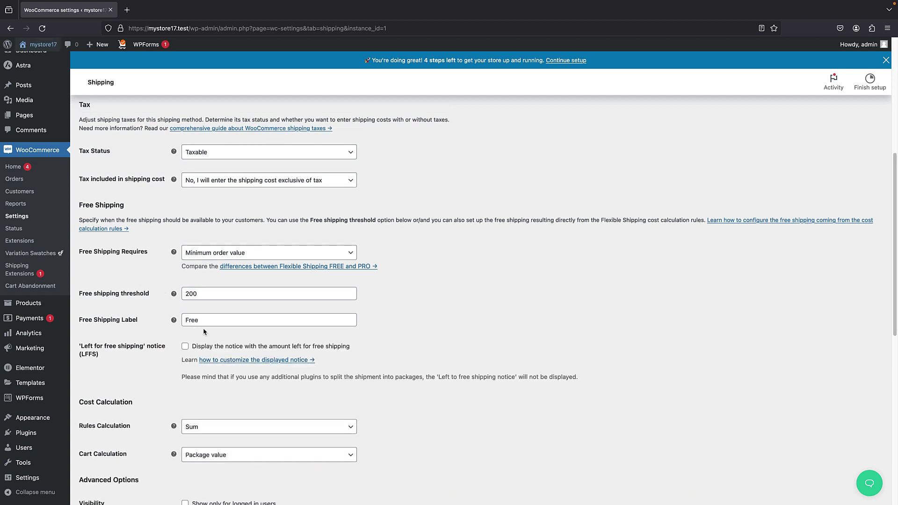
Step: Keep Sum rules calculation and Package value cart calculation, scrolling to the cost rules
scroll(190, 322, "down", 1)
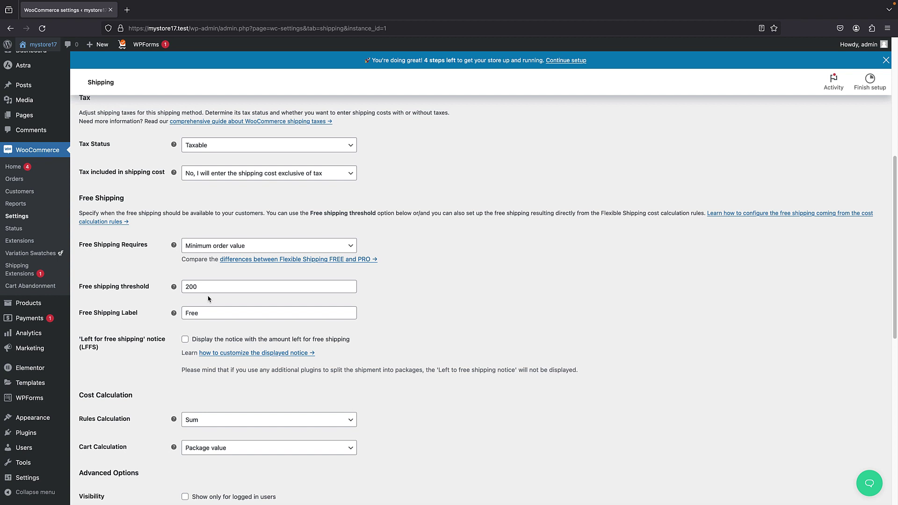
scroll(206, 300, "down", 3)
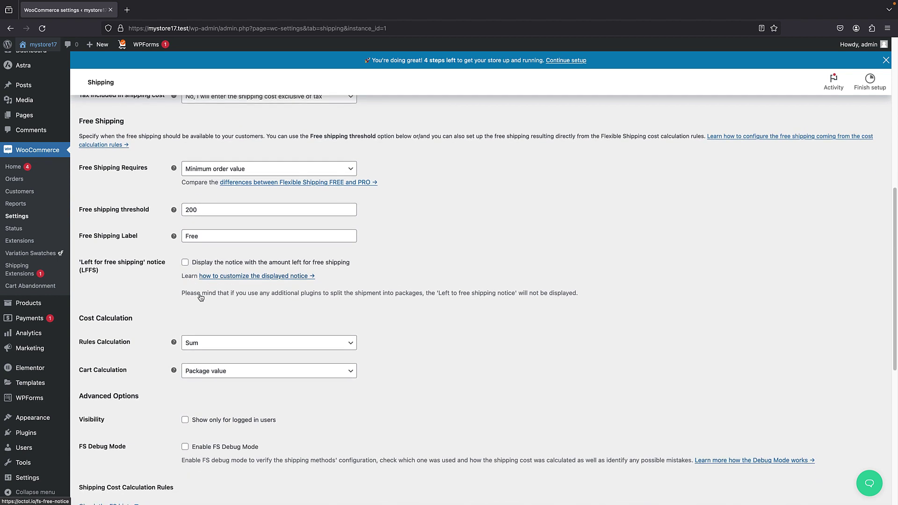
left_click(97, 346)
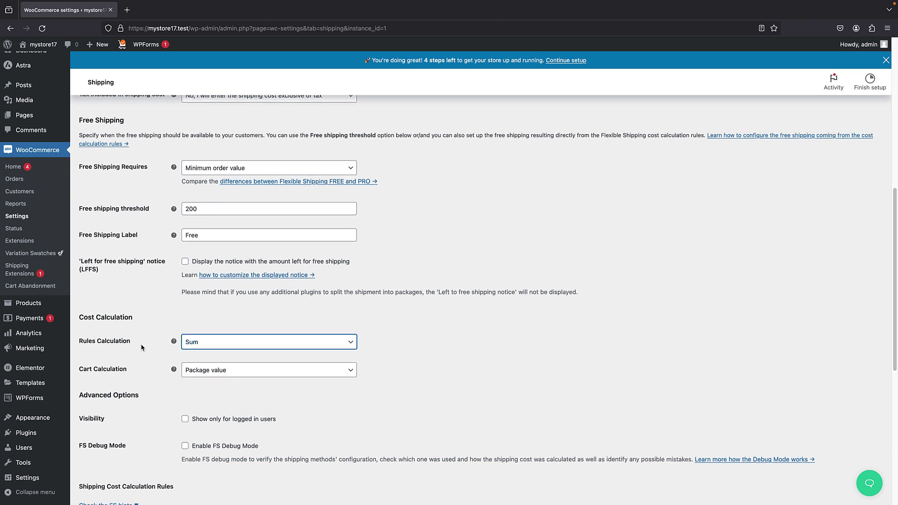
scroll(216, 323, "down", 1)
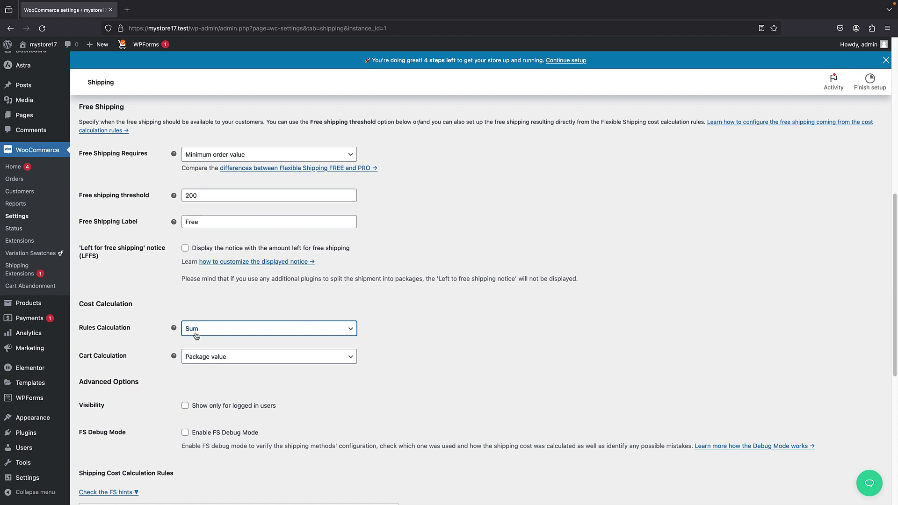
scroll(205, 312, "down", 3)
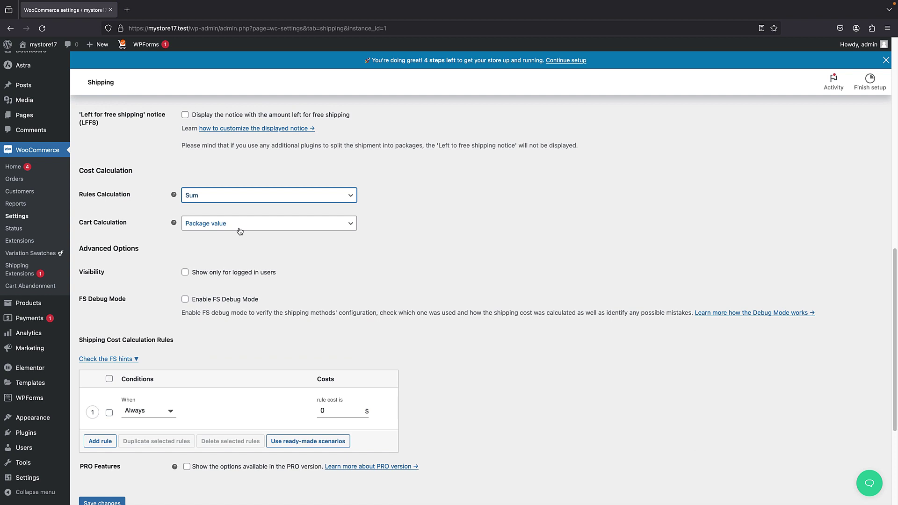
left_click(242, 225)
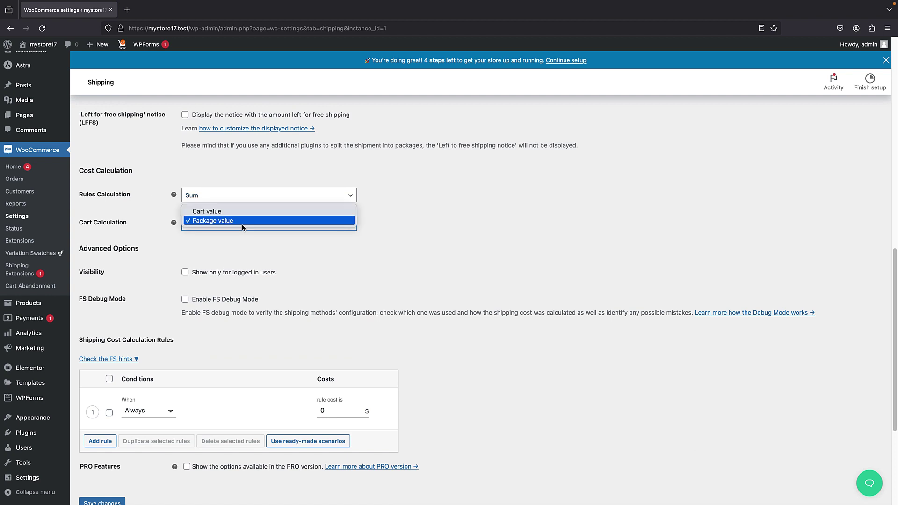
left_click(209, 222)
scroll(203, 244, "down", 1)
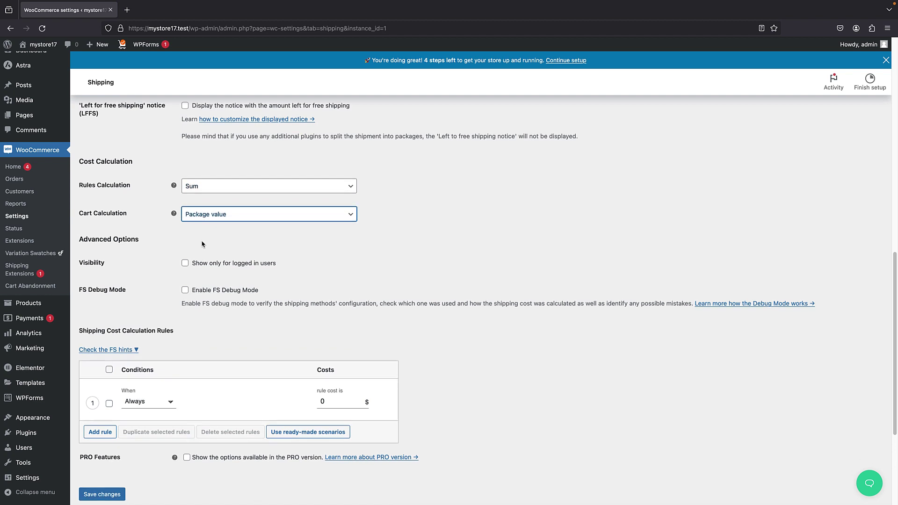
scroll(202, 244, "down", 1)
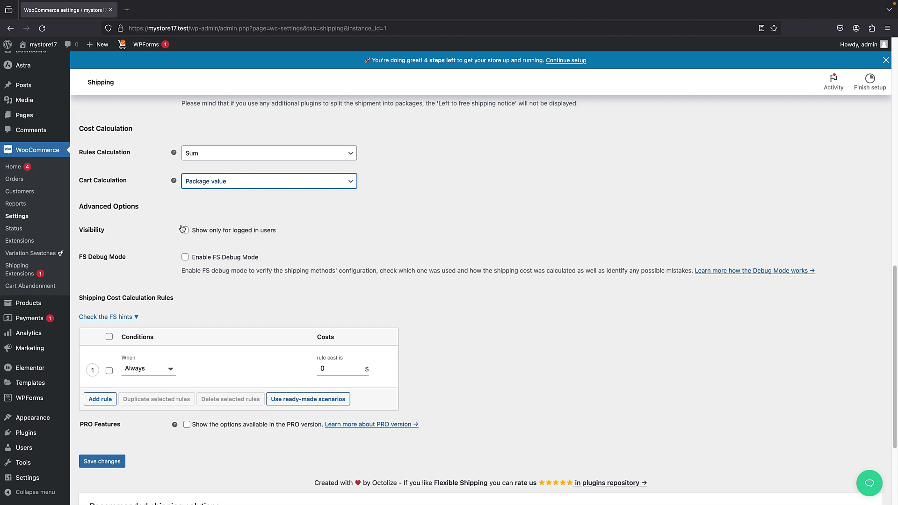
scroll(184, 227, "down", 2)
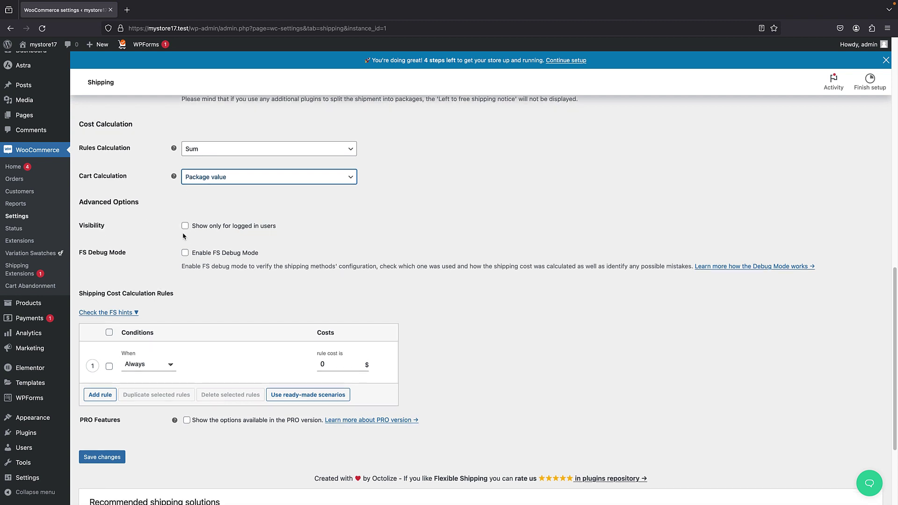
Step: Keep the rule condition as Always and change its cost from 0 to 5
scroll(122, 253, "down", 1)
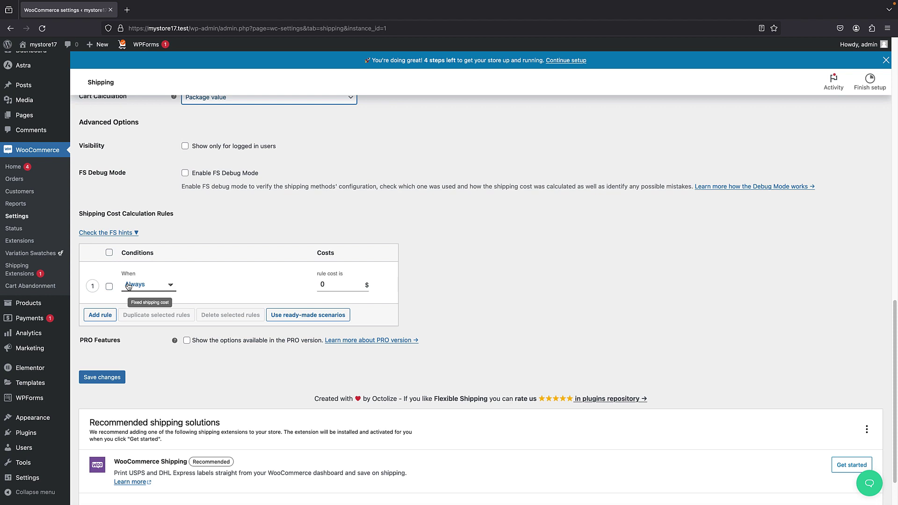
left_click(132, 285)
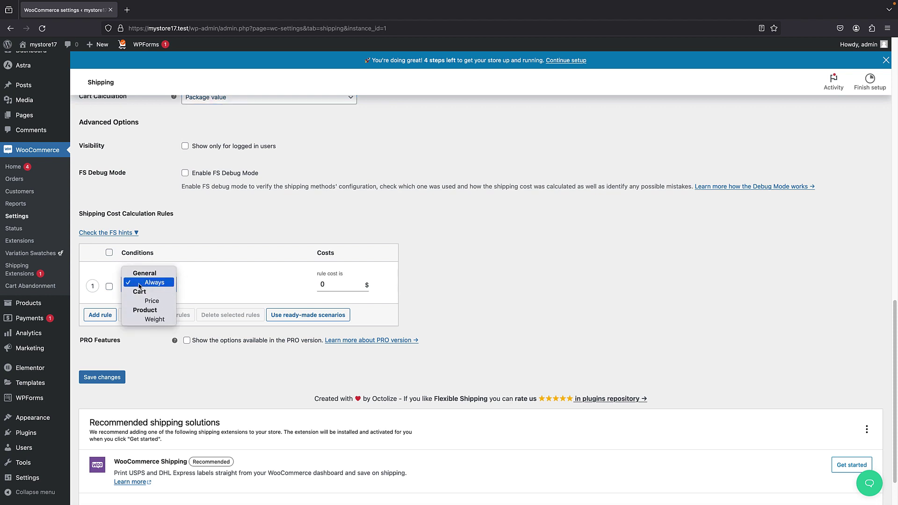
left_click(220, 293)
left_click(331, 283)
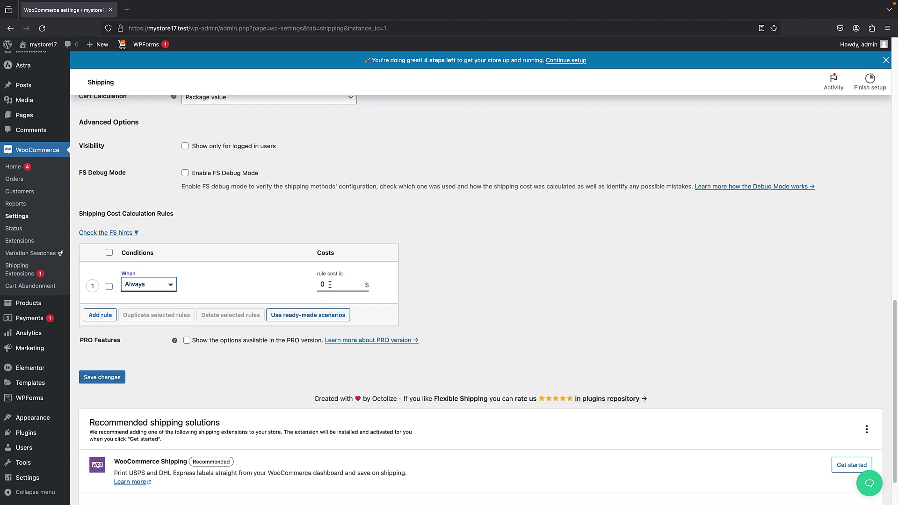
left_click(330, 284)
double_click(329, 284)
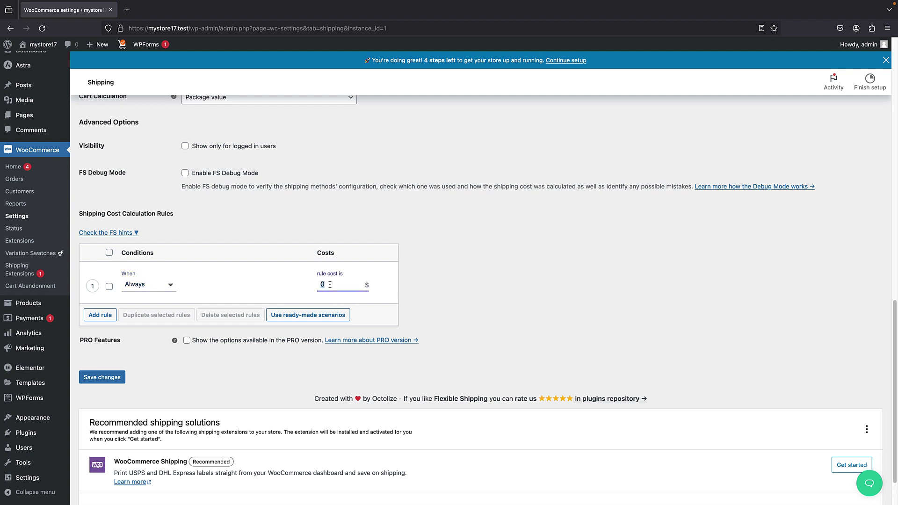
type("5")
left_click(442, 276)
Step: Save the Flexible Shipping settings and bring up the mystore17 link's context menu
scroll(330, 279, "up", 9)
scroll(199, 289, "down", 2)
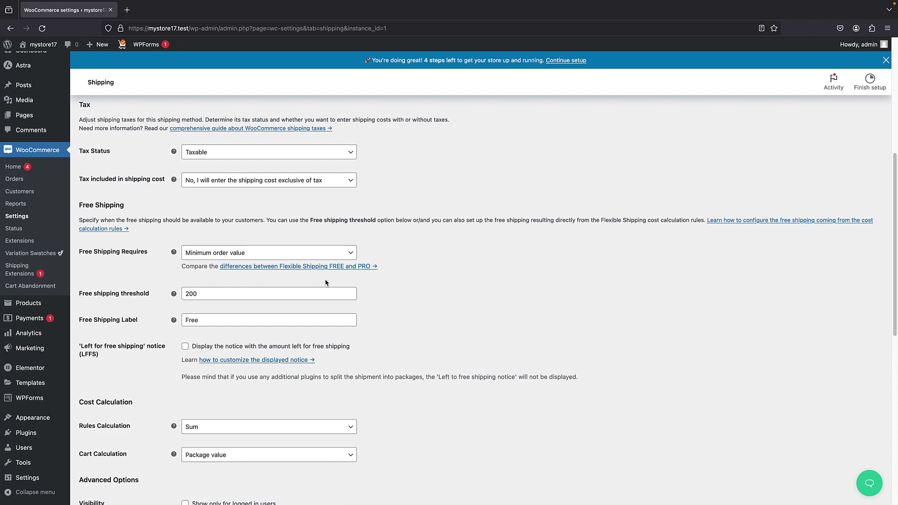
scroll(196, 288, "down", 5)
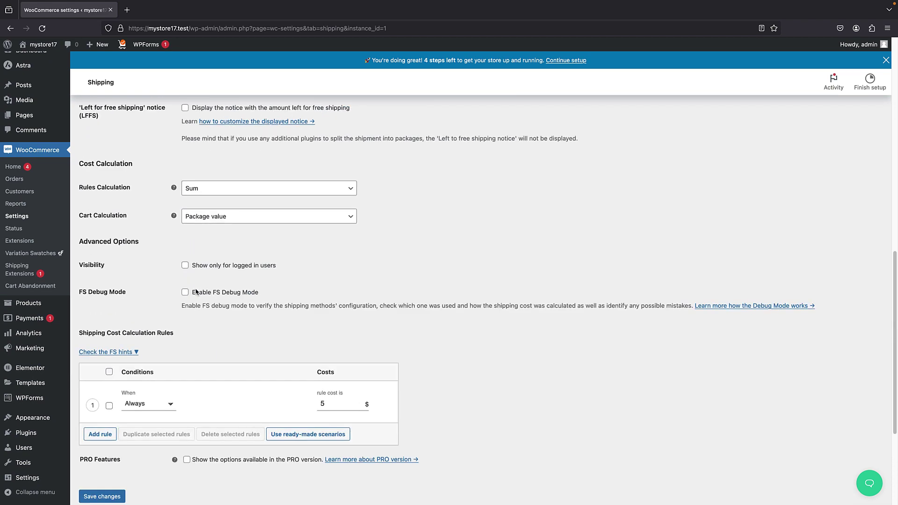
scroll(194, 188, "up", 1)
scroll(196, 138, "down", 3)
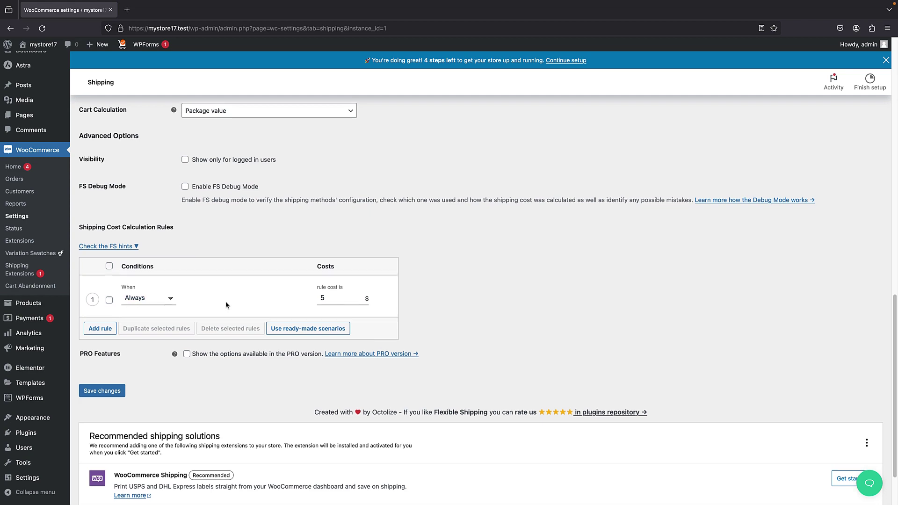
scroll(163, 308, "down", 1)
left_click(104, 363)
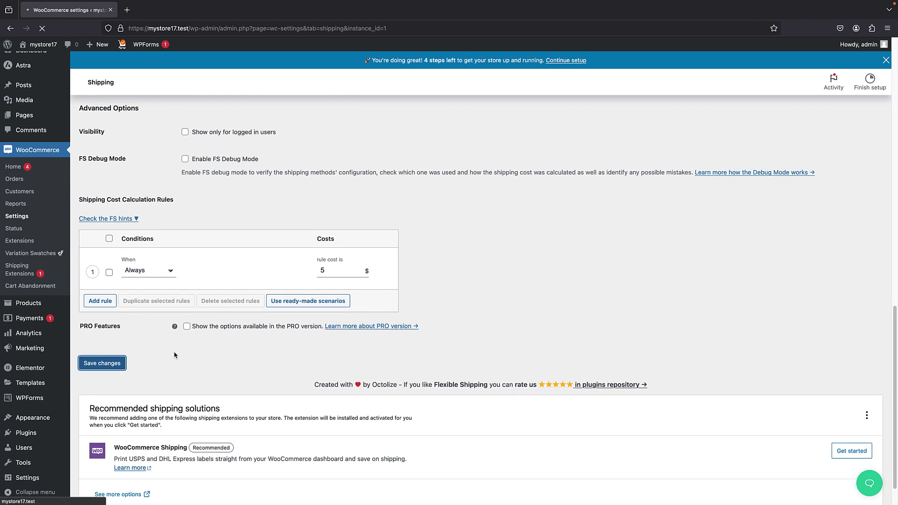
scroll(193, 229, "down", 3)
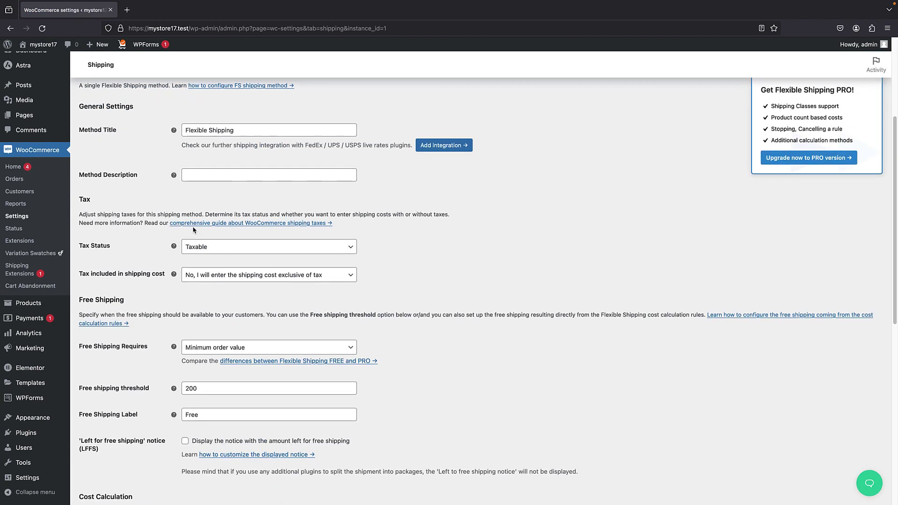
right_click(42, 44)
Step: Open the storefront in a new tab, view the Cleistocactus product, then go to the full cart page
left_click(47, 46)
left_click(135, 13)
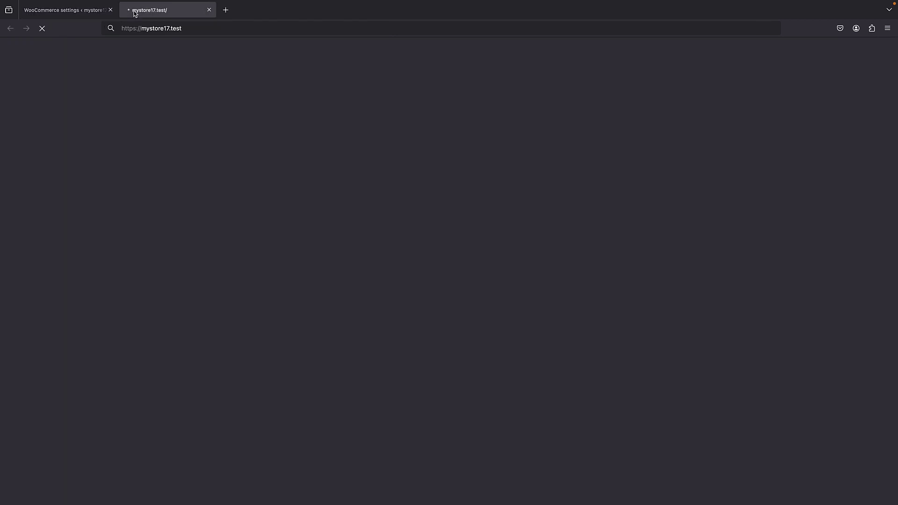
scroll(377, 146, "down", 15)
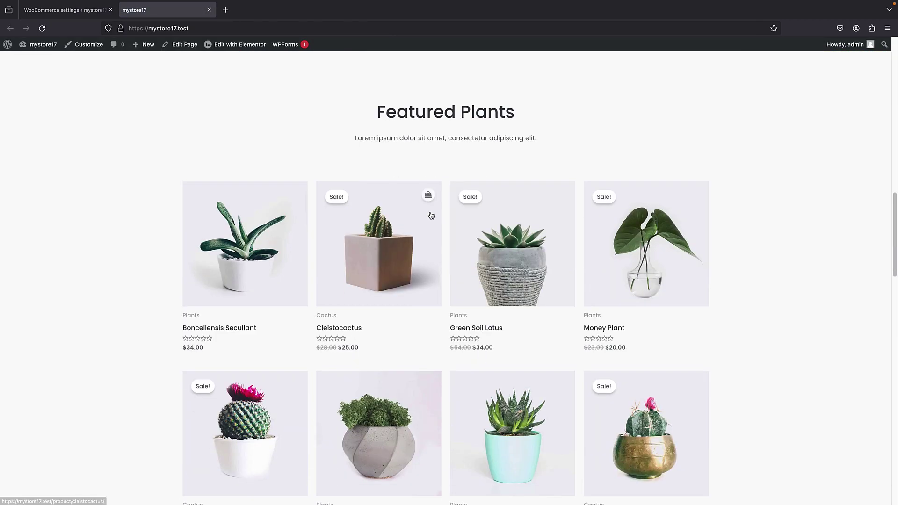
left_click(394, 242)
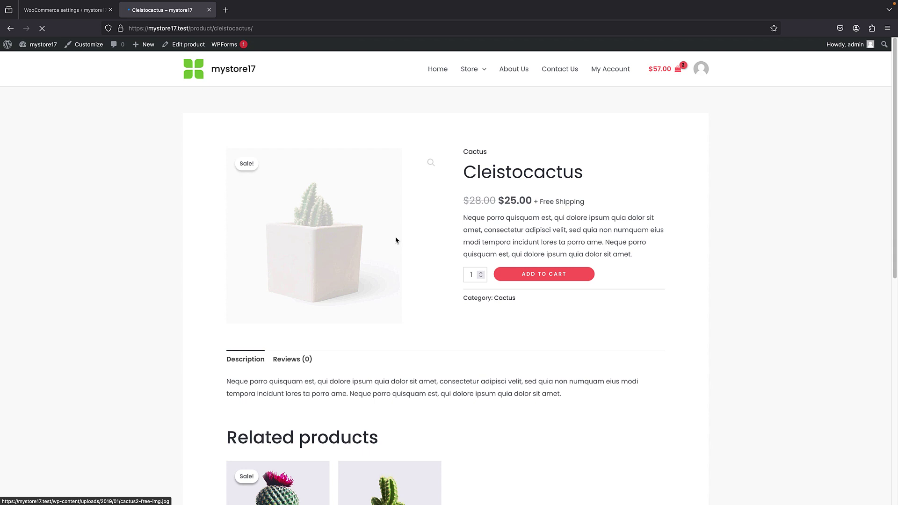
left_click(677, 69)
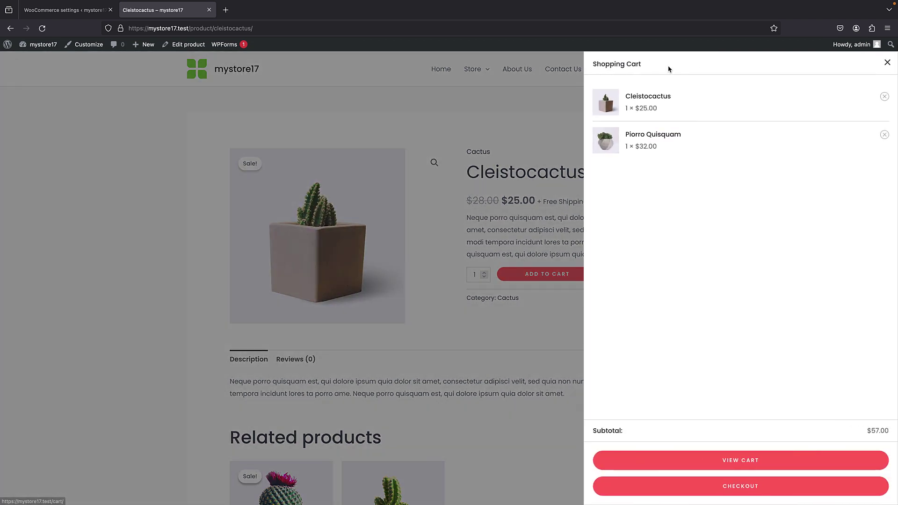
left_click(682, 462)
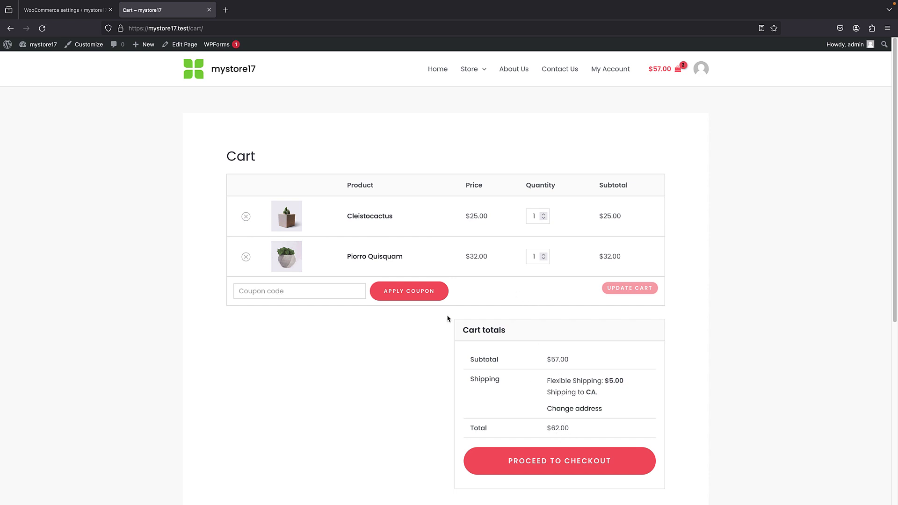
Step: Raise Cleistocactus to 10 and update the cart, showing free shipping at $282
left_click(543, 215)
left_click(543, 215)
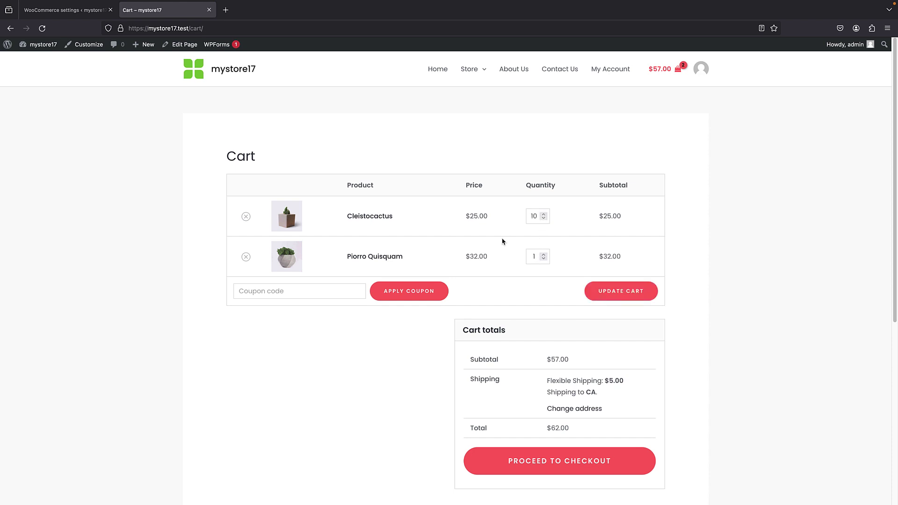
left_click(614, 293)
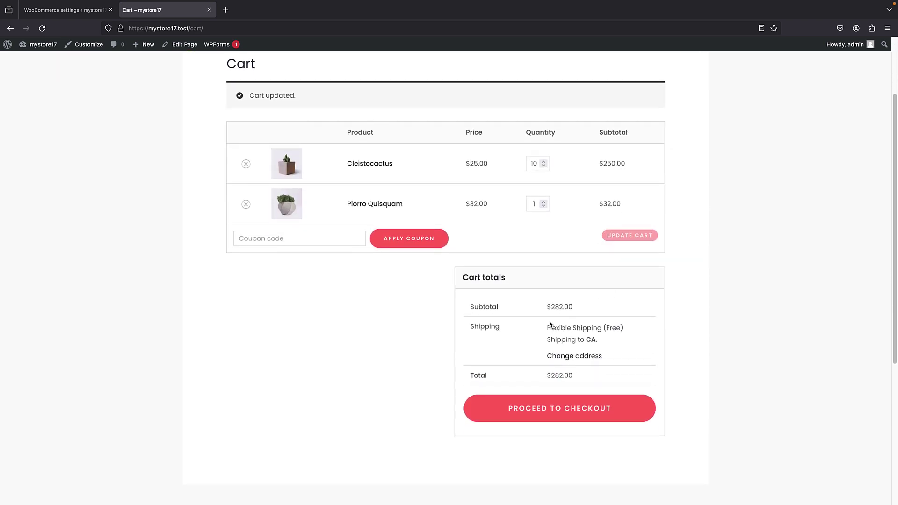
scroll(555, 371, "up", 3)
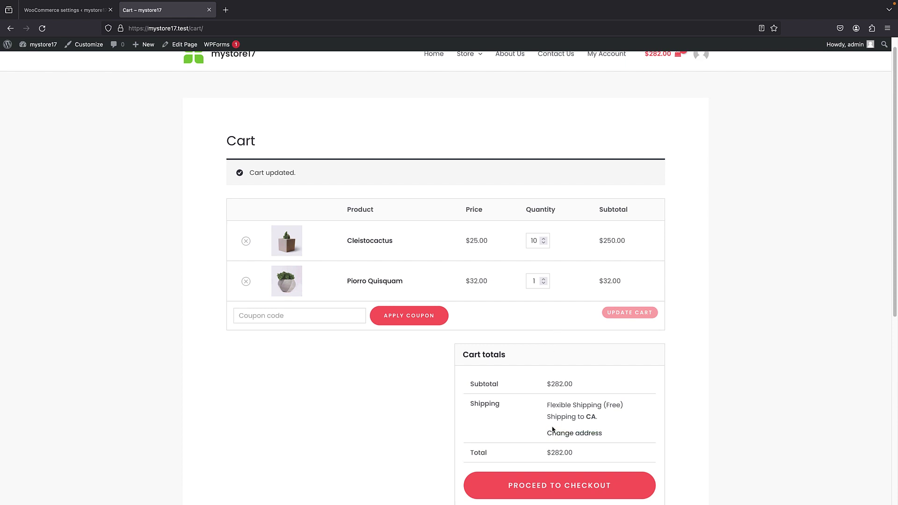
scroll(554, 230, "down", 1)
Step: Lower Cleistocactus to 3 and update the cart, restoring the $5.00 shipping charge at $107
left_click(543, 235)
left_click(543, 236)
left_click(543, 236)
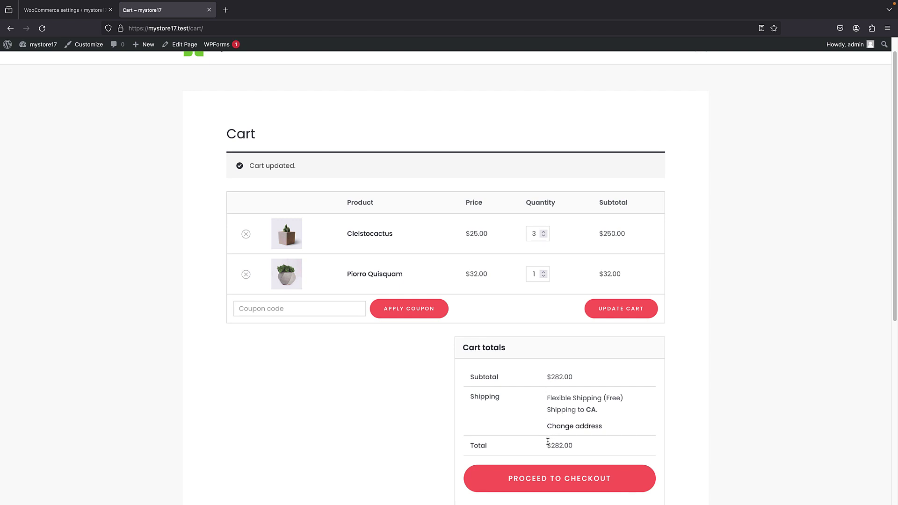
left_click_drag(543, 401, 625, 401)
left_click(601, 310)
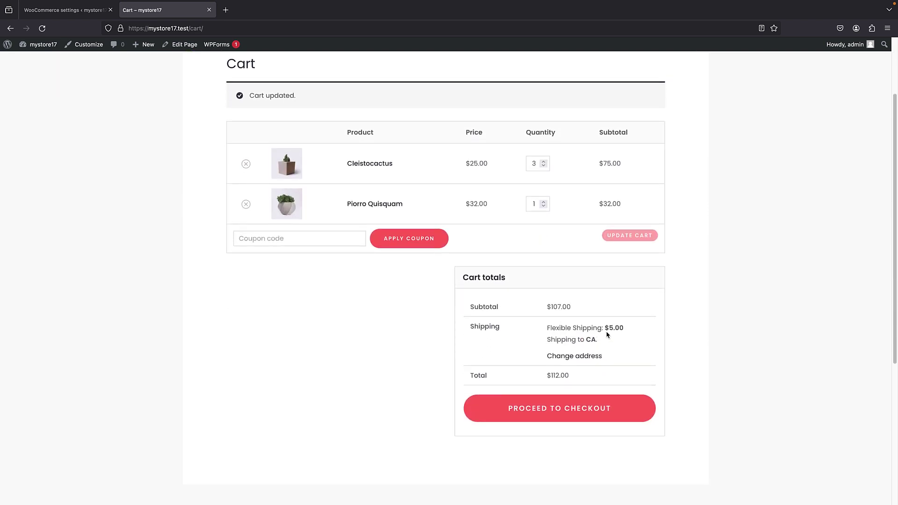
scroll(562, 328, "up", 4)
Step: Look over the cart page between the shipping settings, clearing an accidental text highlight
left_click(64, 9)
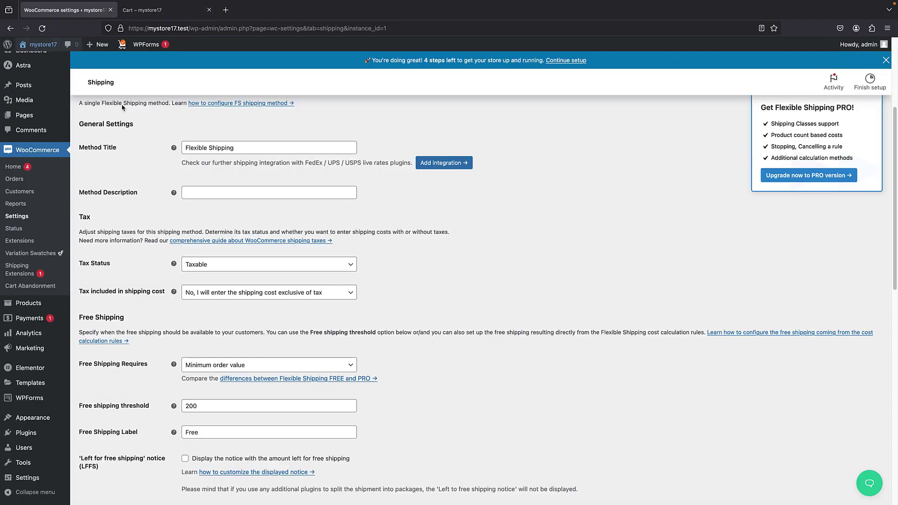
left_click(142, 10)
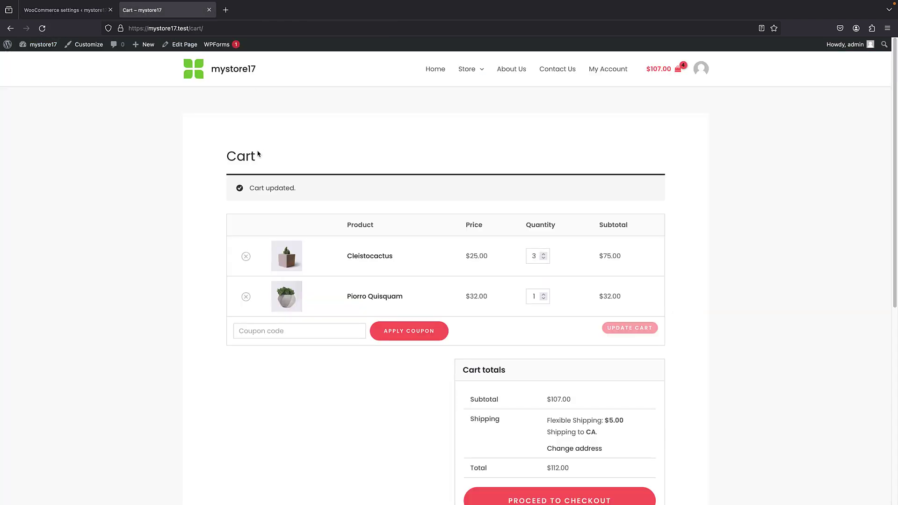
left_click_drag(236, 152, 493, 154)
left_click(466, 167)
Step: Enable the 'Left for free shipping' notice and review its amount placeholder hint
left_click(93, 11)
scroll(313, 199, "down", 3)
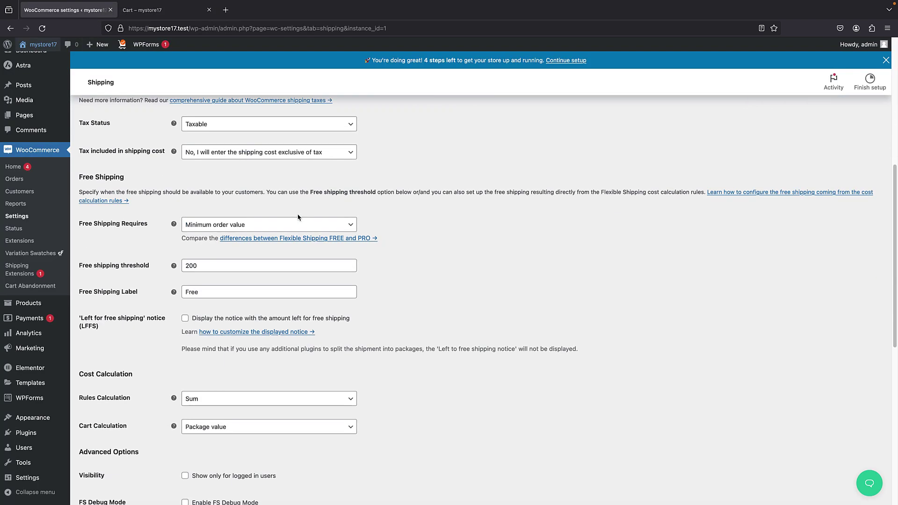
left_click(185, 319)
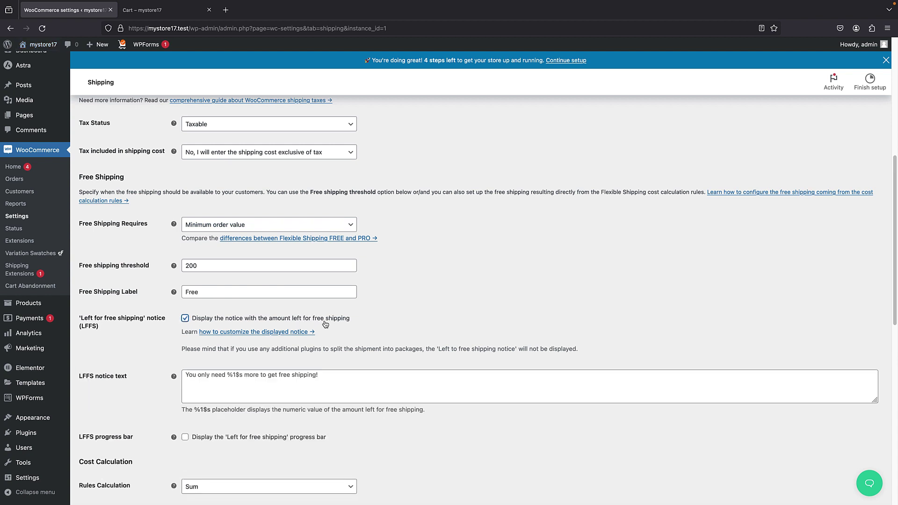
scroll(290, 318, "down", 3)
left_click(189, 317)
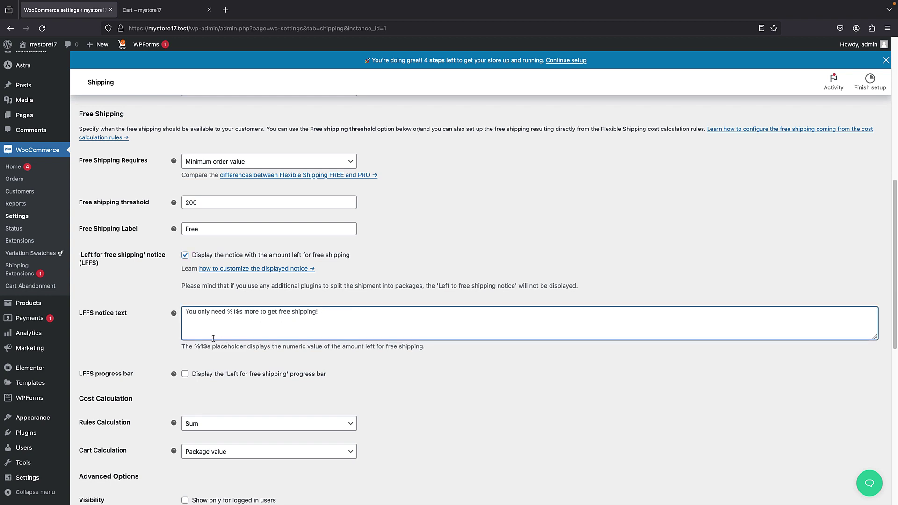
left_click_drag(192, 346, 210, 346)
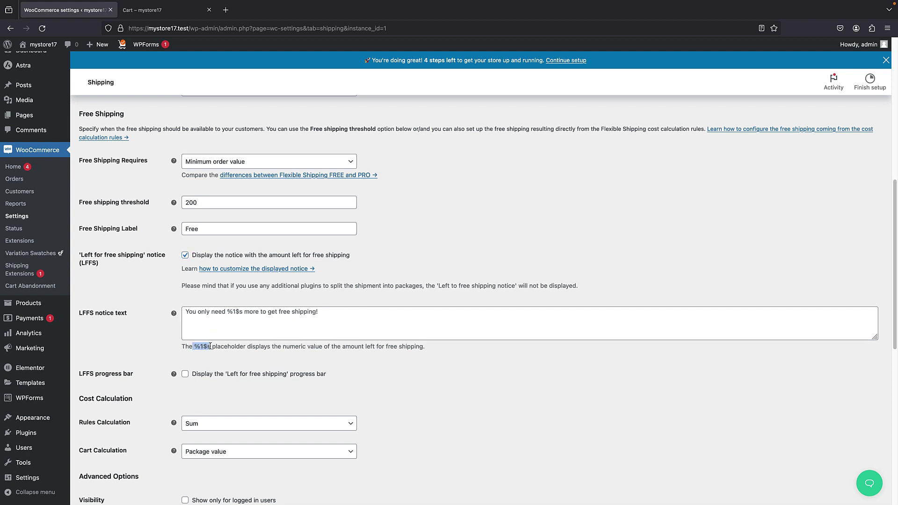
left_click(211, 333)
Step: Save the shipping method and check the cart: $5.00 shipping, $112.00 total
scroll(205, 323, "down", 9)
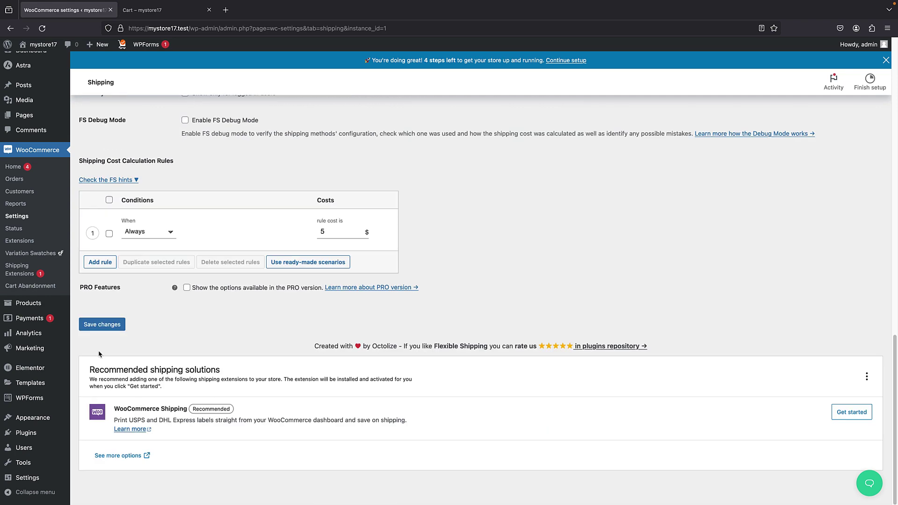
left_click(98, 329)
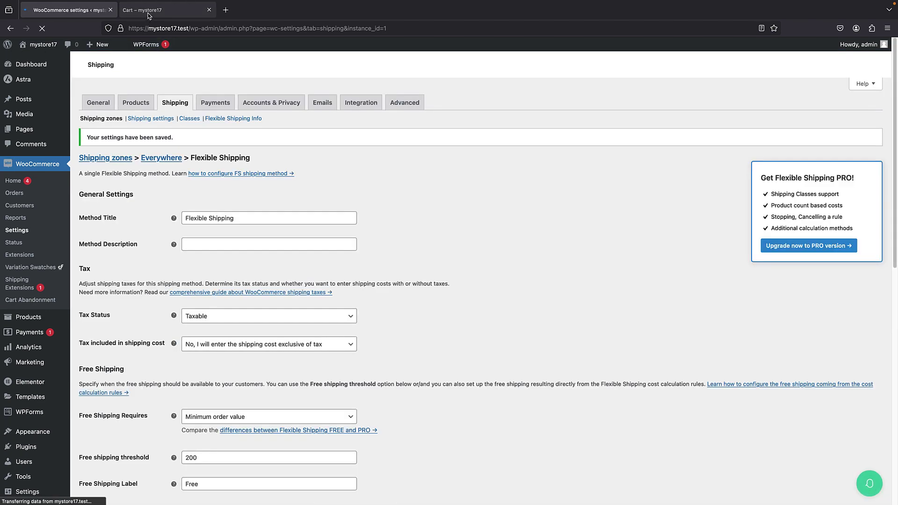
left_click(148, 12)
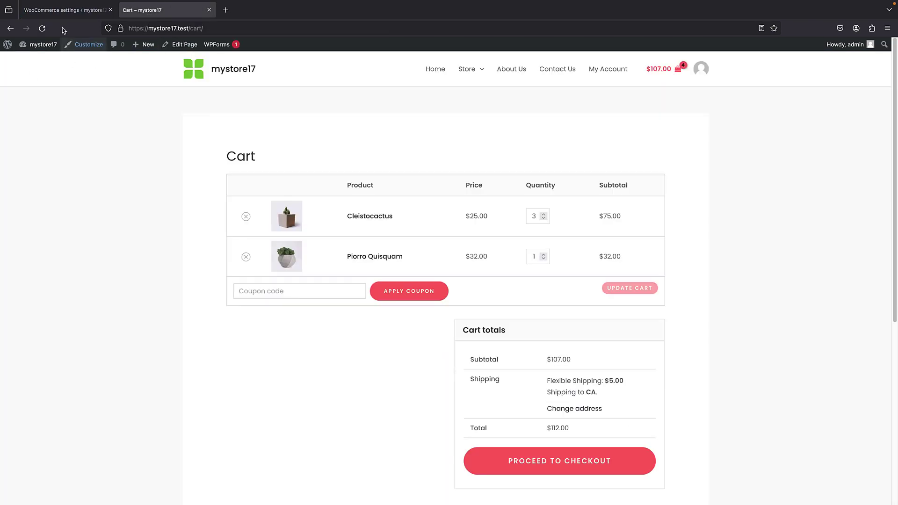
Step: Update Piorro Quisquam to 2, then 9, bringing the cart to $363.00 with free shipping
left_click(542, 255)
left_click(609, 290)
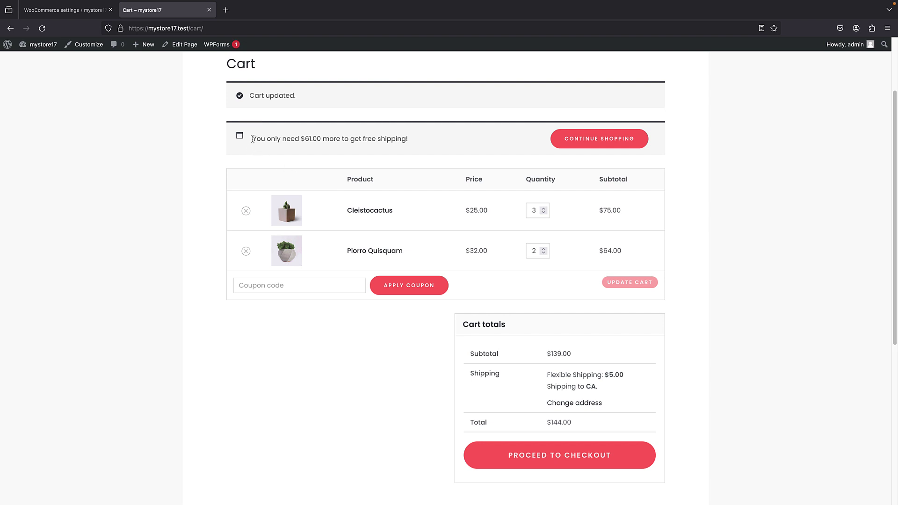
left_click_drag(253, 141, 342, 137)
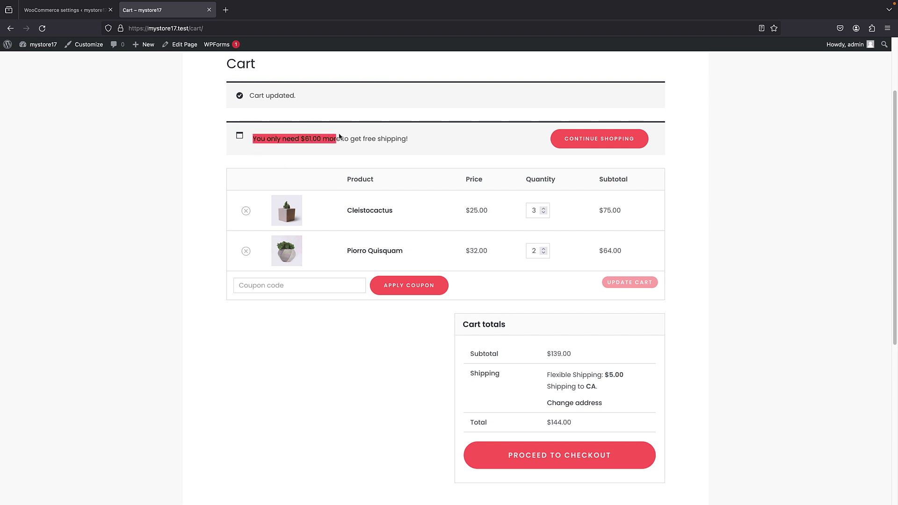
left_click(419, 130)
triple_click(431, 138)
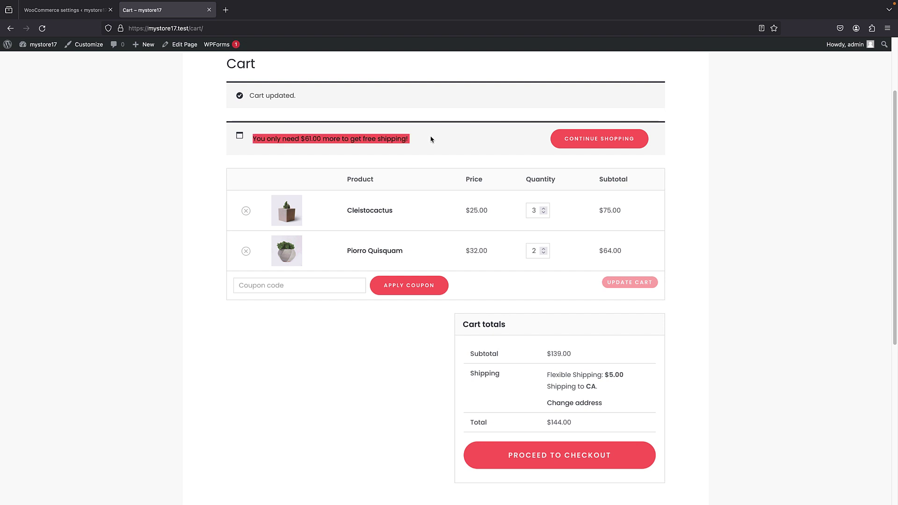
left_click(543, 248)
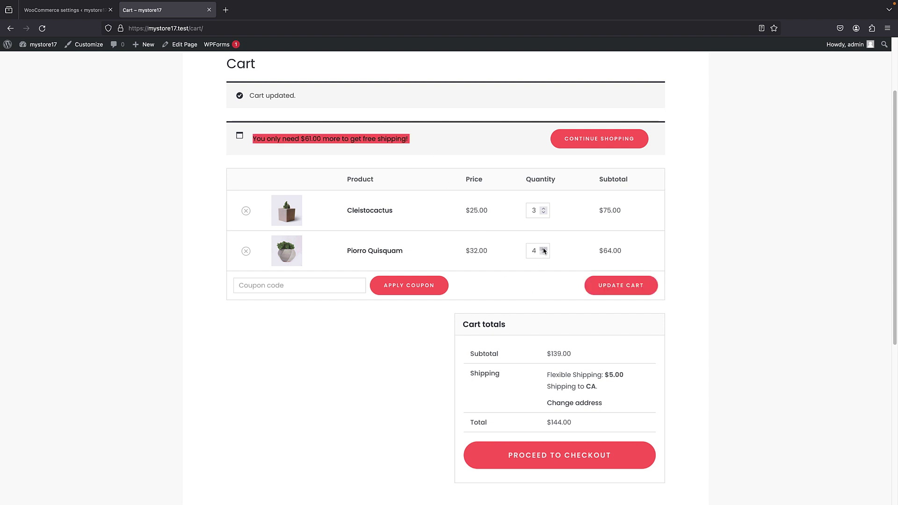
left_click(601, 286)
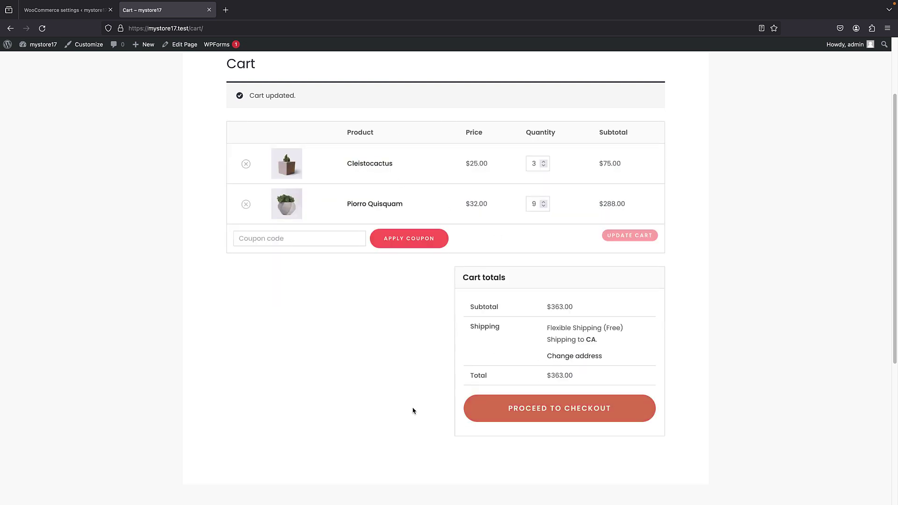
Step: Delete the 200 free-shipping threshold value from the Flexible Shipping settings
left_click(67, 13)
scroll(247, 173, "down", 10)
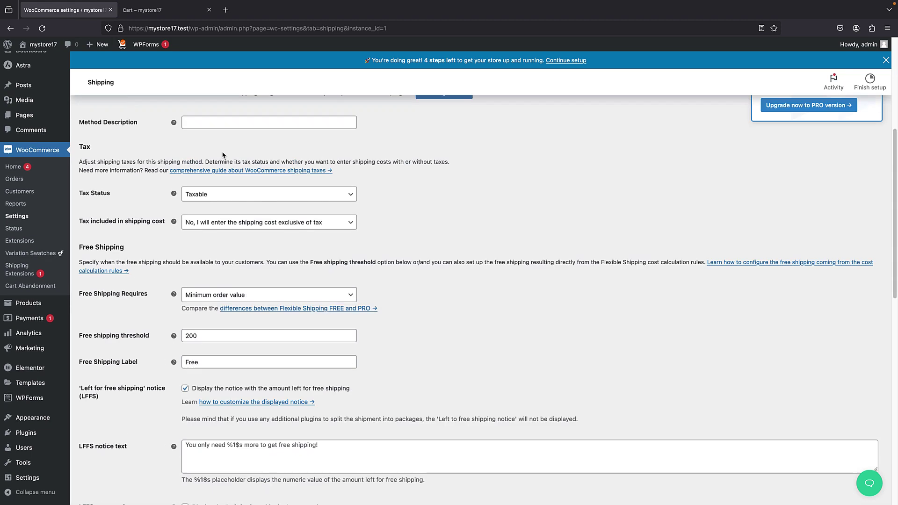
scroll(248, 172, "down", 8)
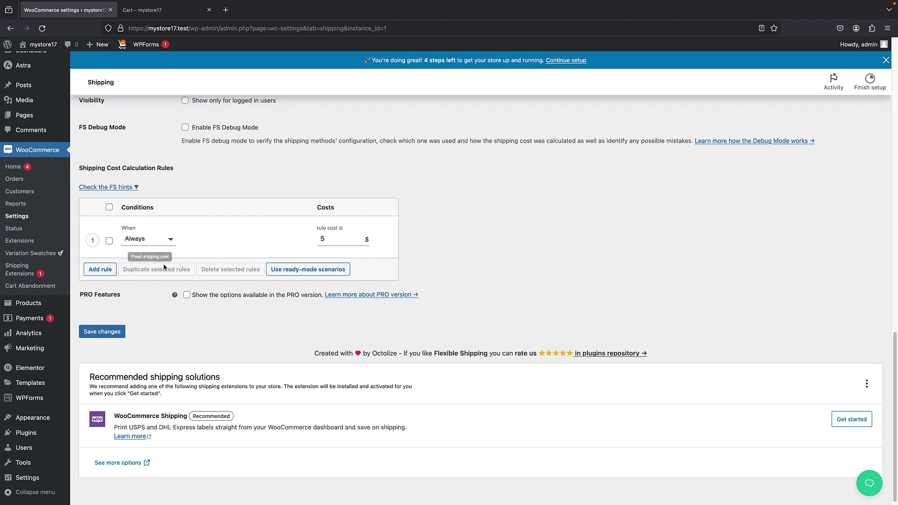
scroll(169, 250, "up", 8)
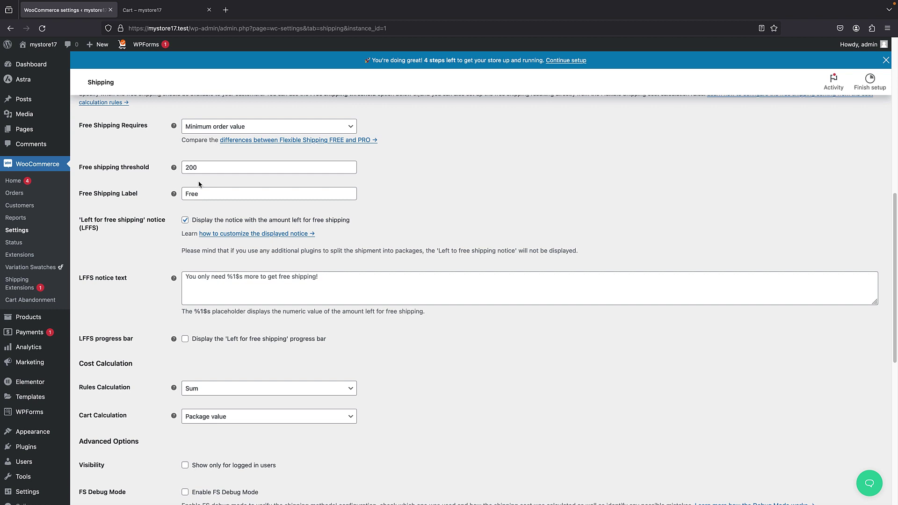
double_click(192, 167)
key("BackSpace")
scroll(142, 219, "down", 8)
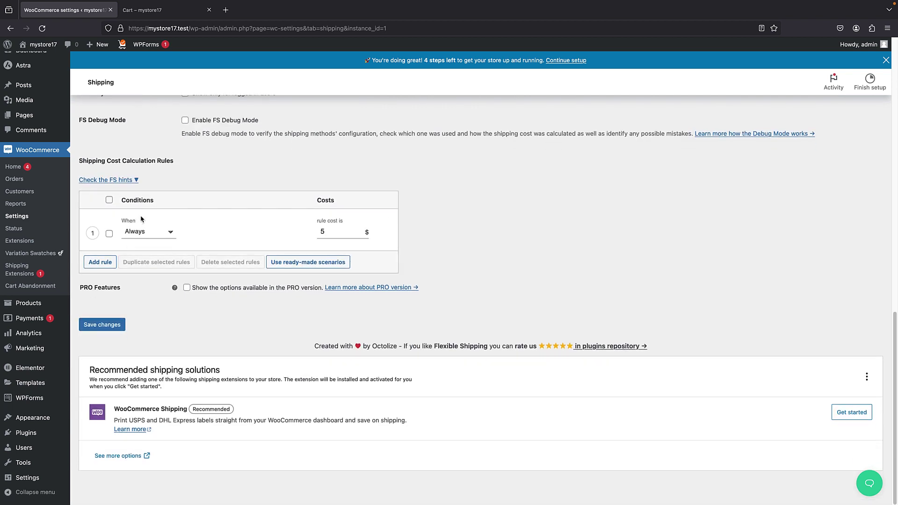
Step: Make rule 1 a Weight rule from 0 to 5 kg costing $5, then add a second rule
left_click(153, 232)
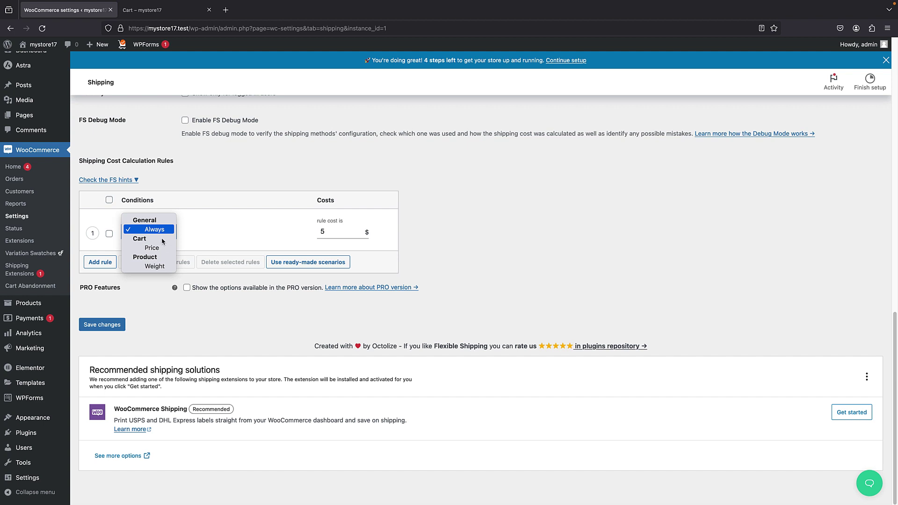
left_click(217, 234)
left_click(167, 235)
left_click(155, 266)
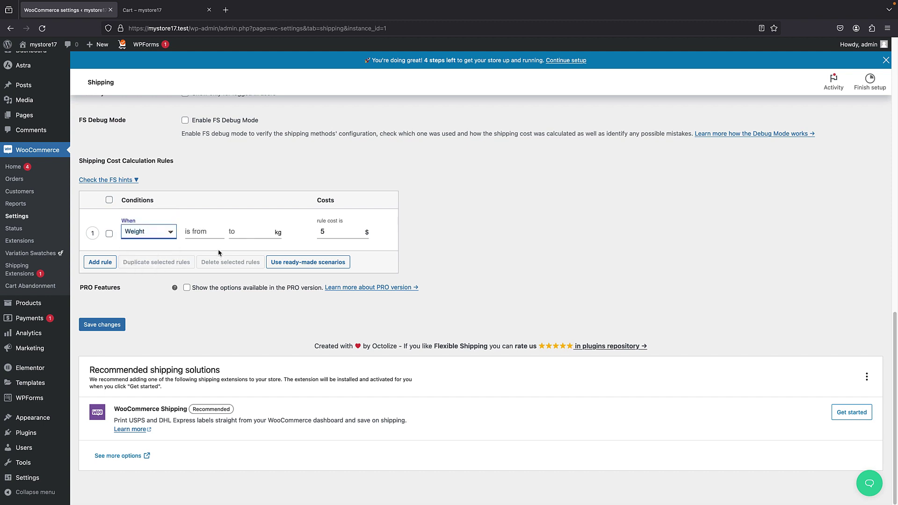
left_click(269, 235)
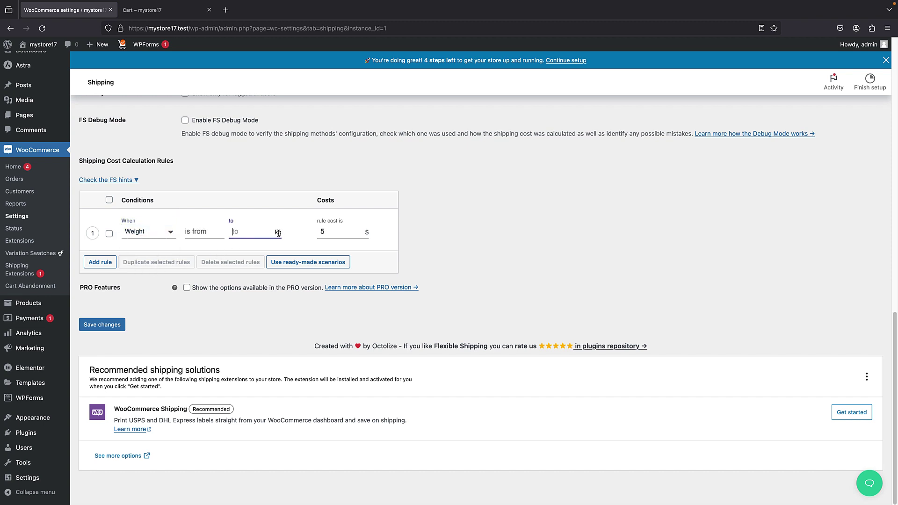
double_click(278, 234)
left_click(271, 231)
left_click(215, 231)
type("0")
left_click(235, 233)
double_click(332, 233)
left_click(111, 263)
Step: Make rule 2 a Weight rule from 5 to 10 kg costing $6, revising rule 1's upper limit
left_click(160, 278)
left_click(161, 275)
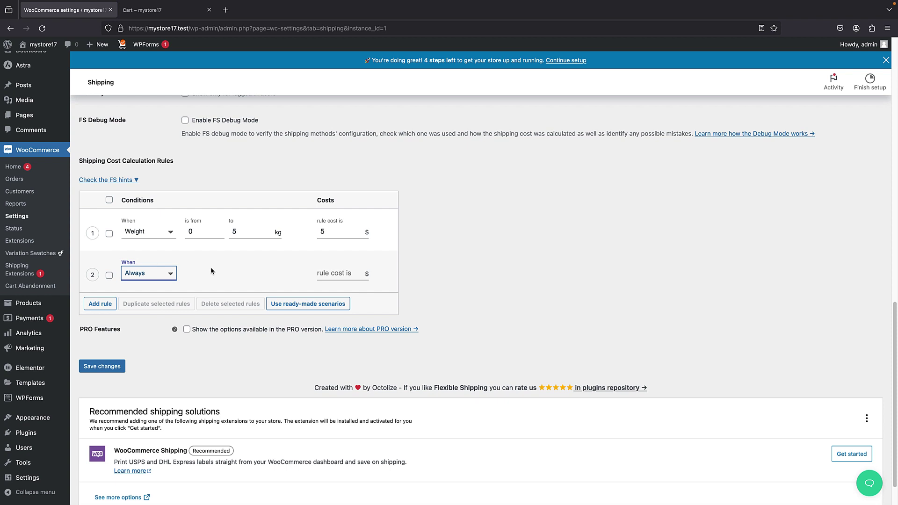
left_click(148, 275)
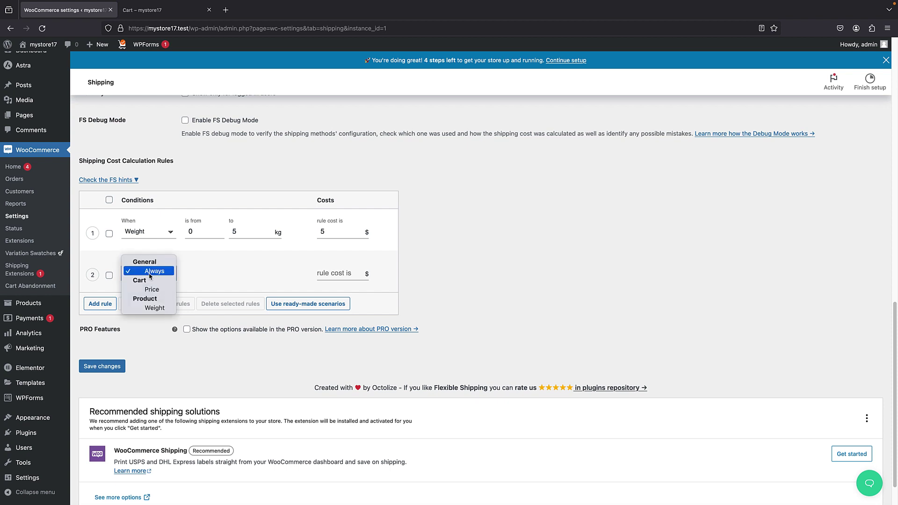
left_click(160, 310)
left_click(197, 278)
type("5")
left_click(242, 275)
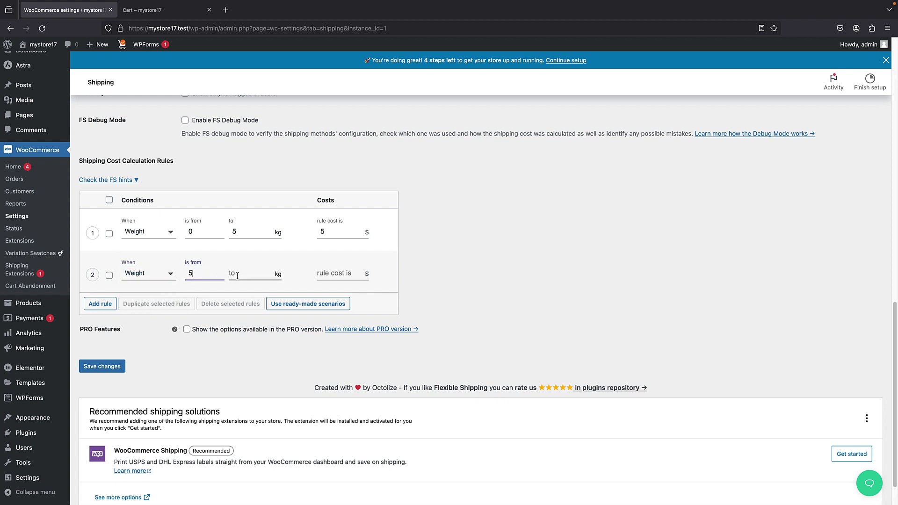
type("10")
double_click(236, 232)
key("BackSpace")
left_click(249, 231)
left_click(321, 274)
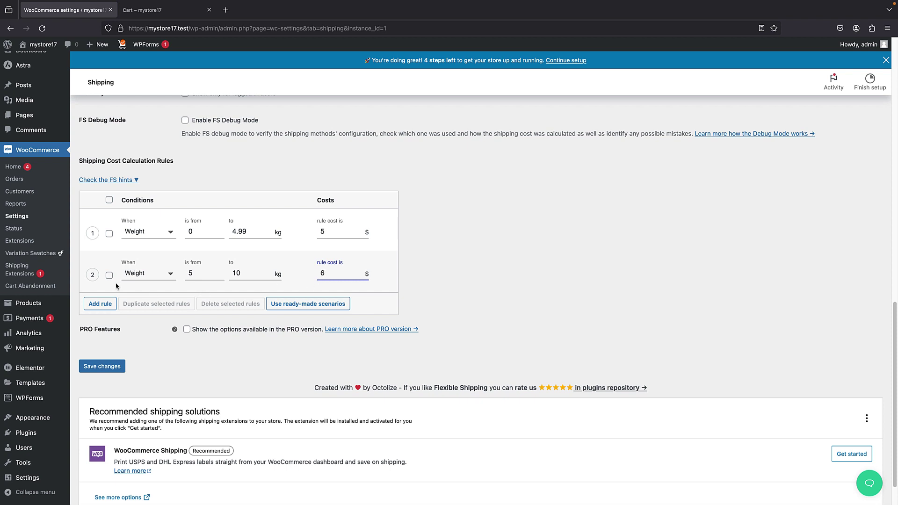
Step: Add rule 3 as a Weight rule from 10 kg costing $10, trimming rule 2's upper limit to 9
left_click(100, 304)
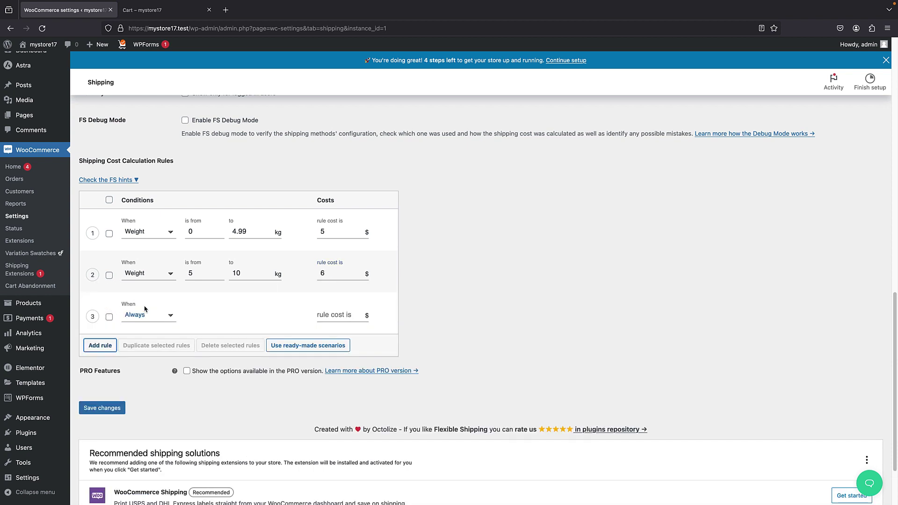
left_click(149, 315)
left_click(163, 313)
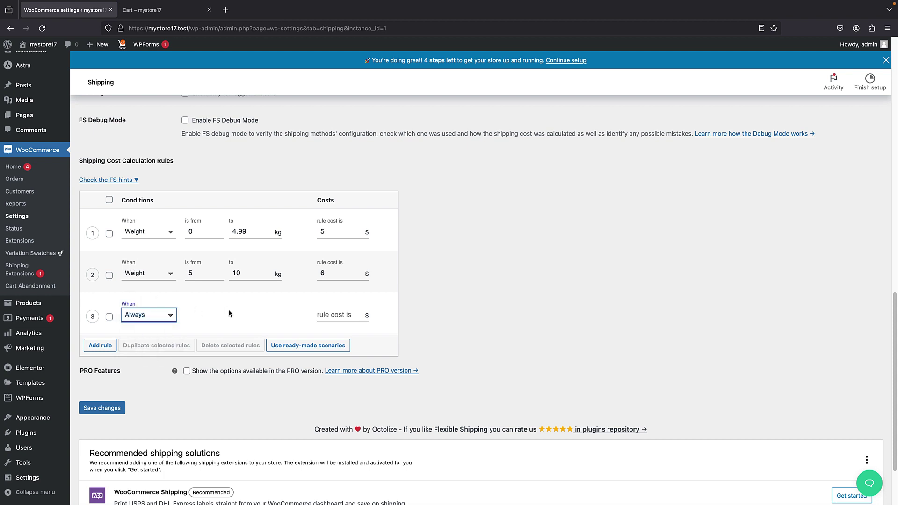
left_click(162, 315)
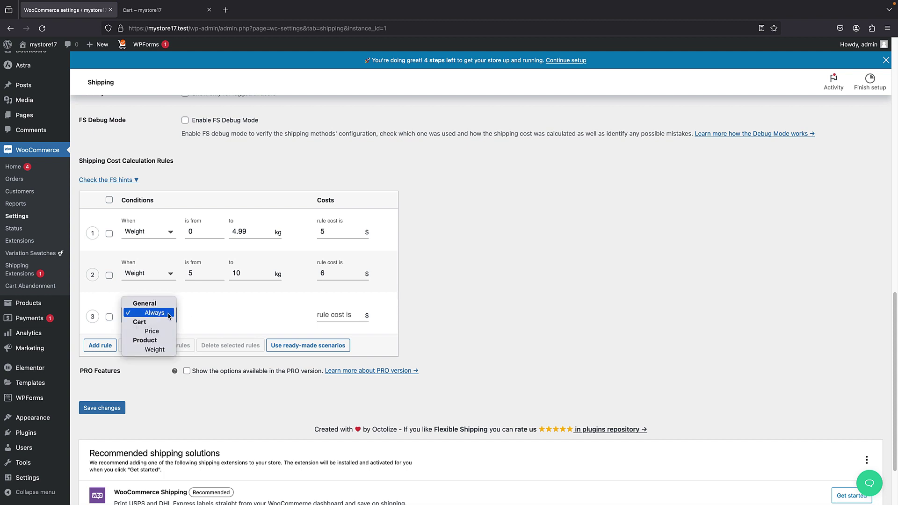
left_click(154, 350)
left_click(199, 311)
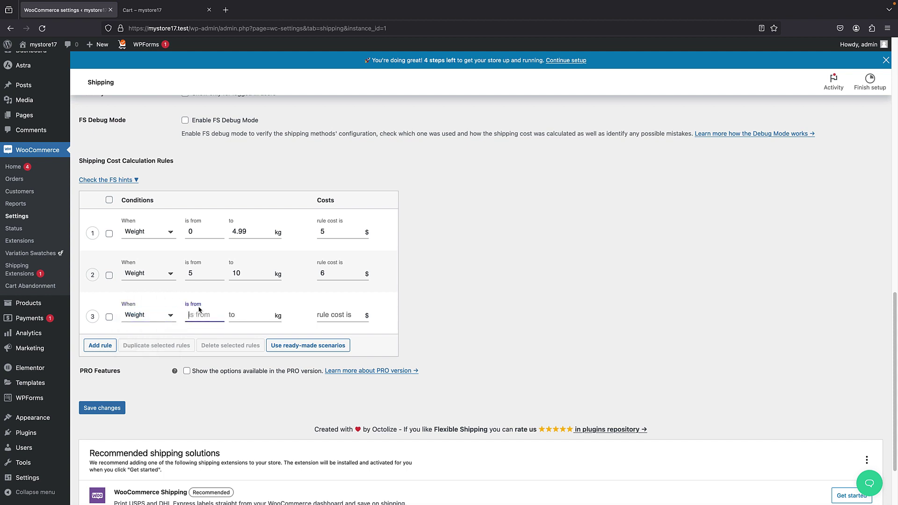
type("10")
double_click(236, 274)
type("9.99")
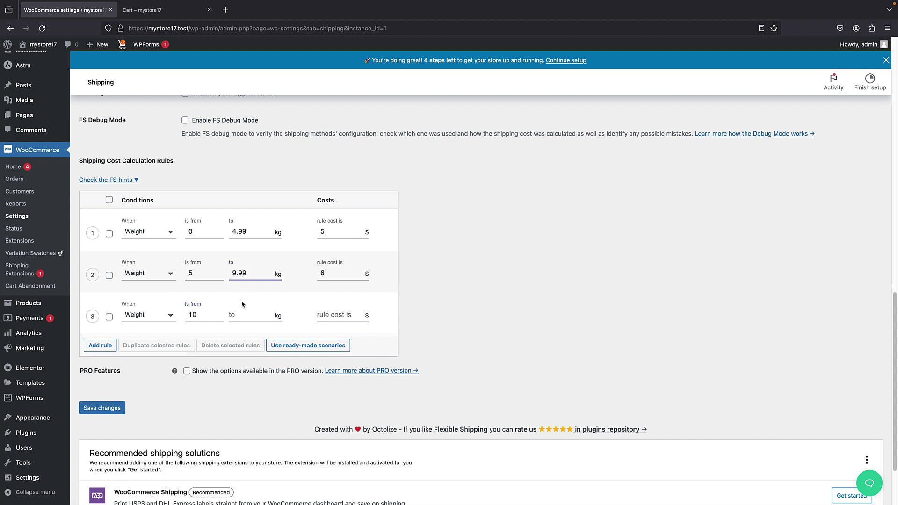
left_click(241, 313)
left_click(330, 316)
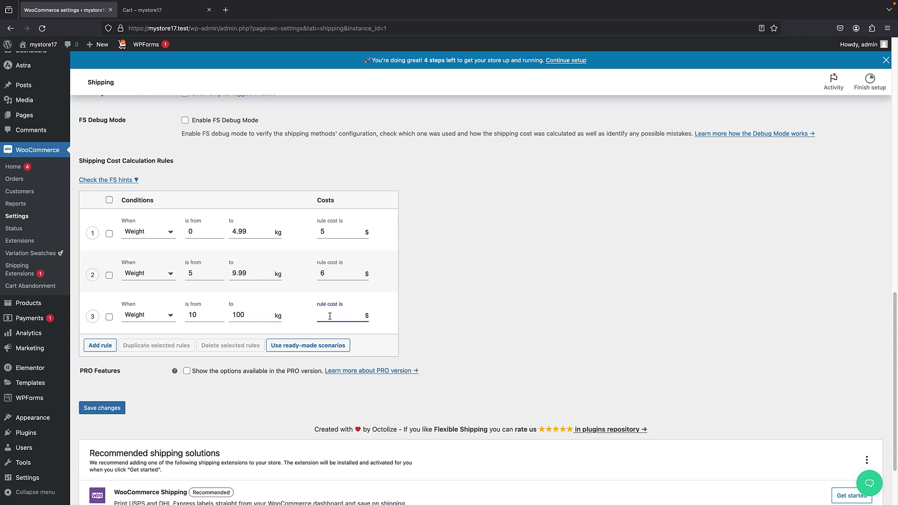
type("10")
Step: Add rule 4 as a Weight rule starting at 1000 kg with cost $20
left_click(115, 344)
left_click(150, 359)
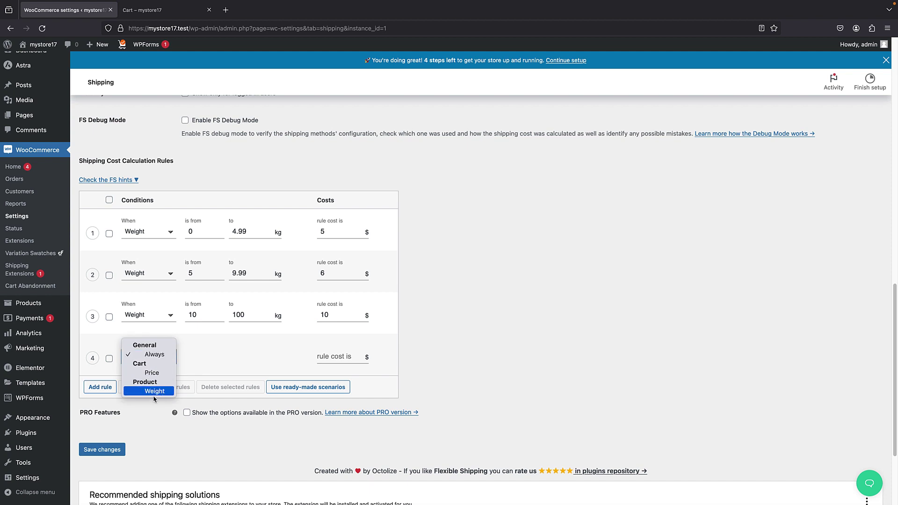
left_click(154, 393)
left_click(206, 355)
type("1")
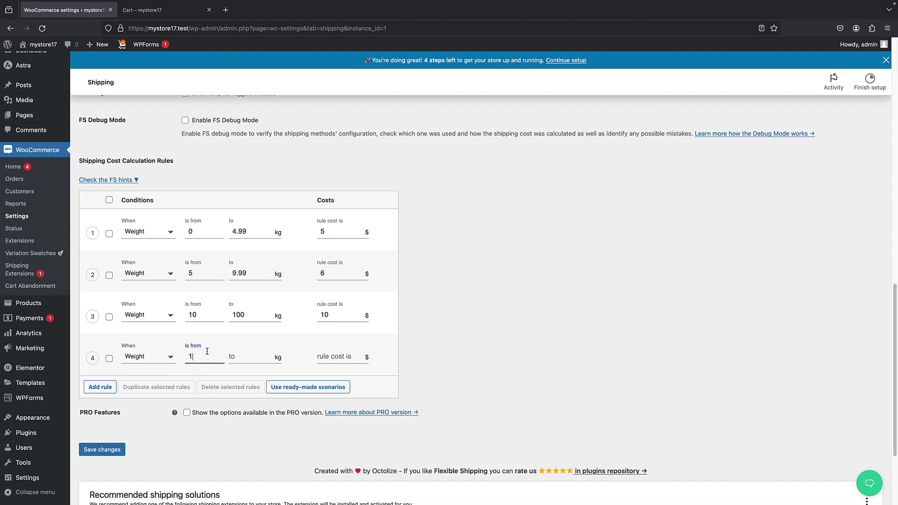
type("000")
key("Tab")
type("1000")
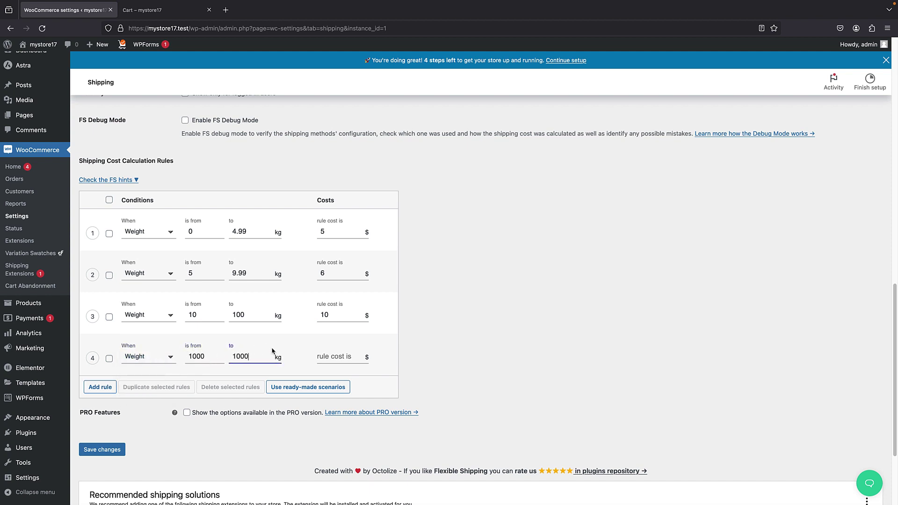
left_click(333, 359)
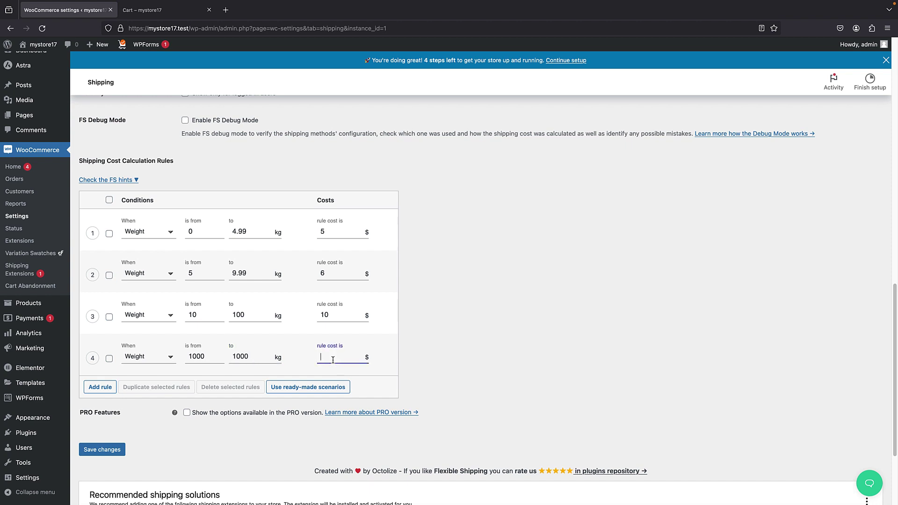
type("20")
Step: Correct rule 4's lower limit to 100 kg and rule 3's upper limit to 99
left_click(241, 314)
double_click(241, 315)
double_click(197, 315)
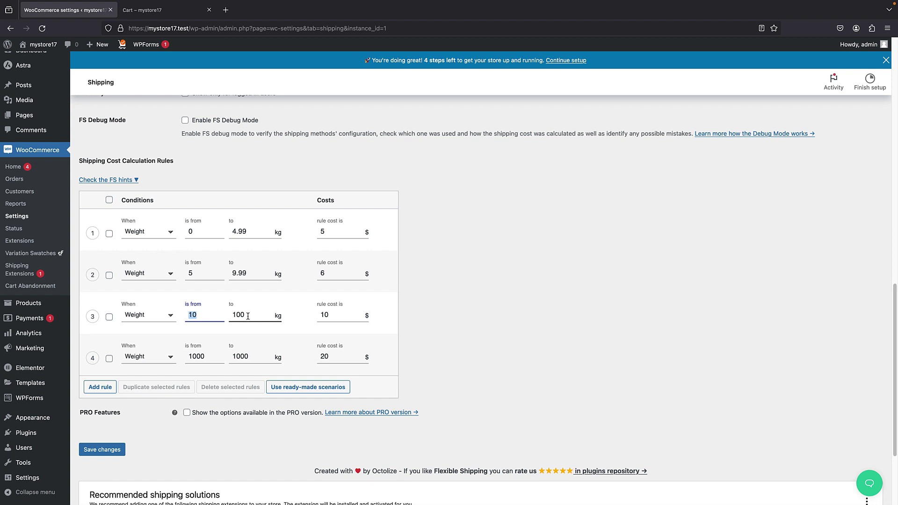
double_click(196, 356)
type("100")
left_click(237, 318)
double_click(236, 318)
type("99.99")
left_click(473, 301)
Step: Save the cost rules and check the cart: $5.00 shipping, $368.00 total
left_click(104, 450)
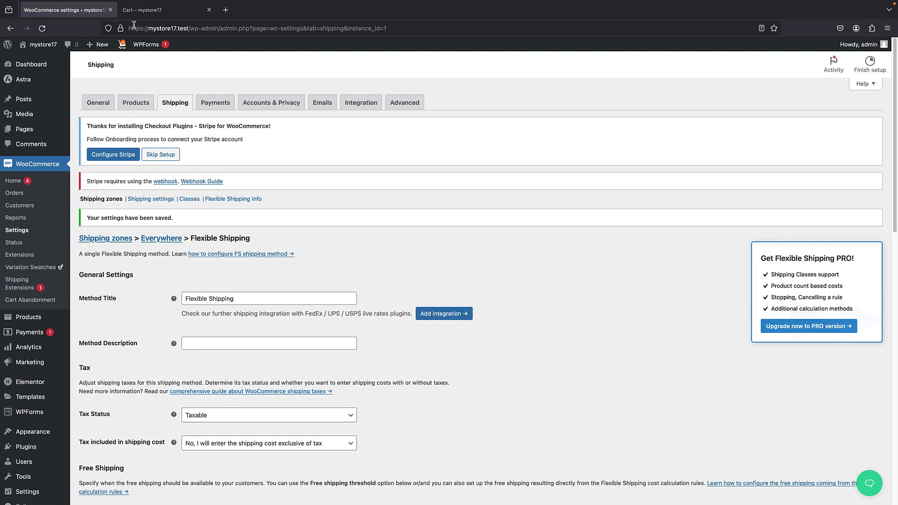
left_click(146, 10)
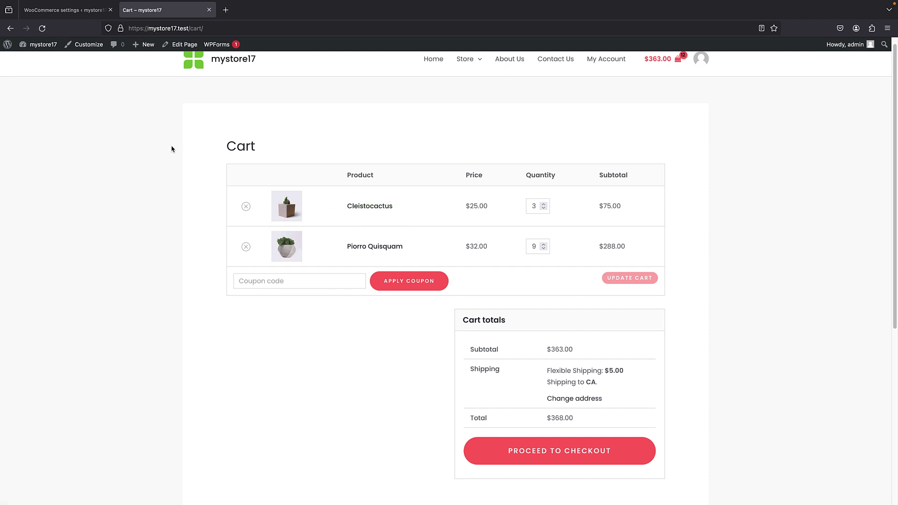
scroll(170, 146, "up", 1)
Step: Back in admin, bring up the link options for Products > All Products
left_click(66, 9)
mouse_move(8, 44)
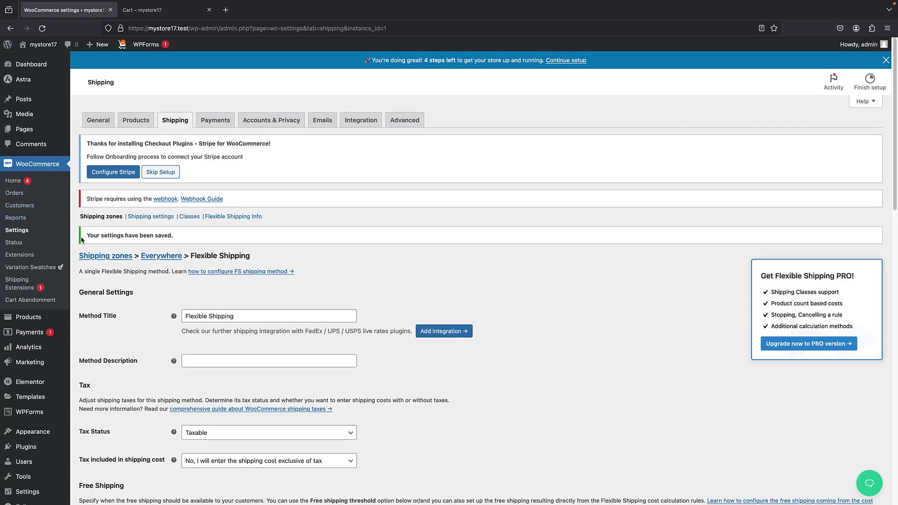
mouse_move(56, 320)
right_click(92, 320)
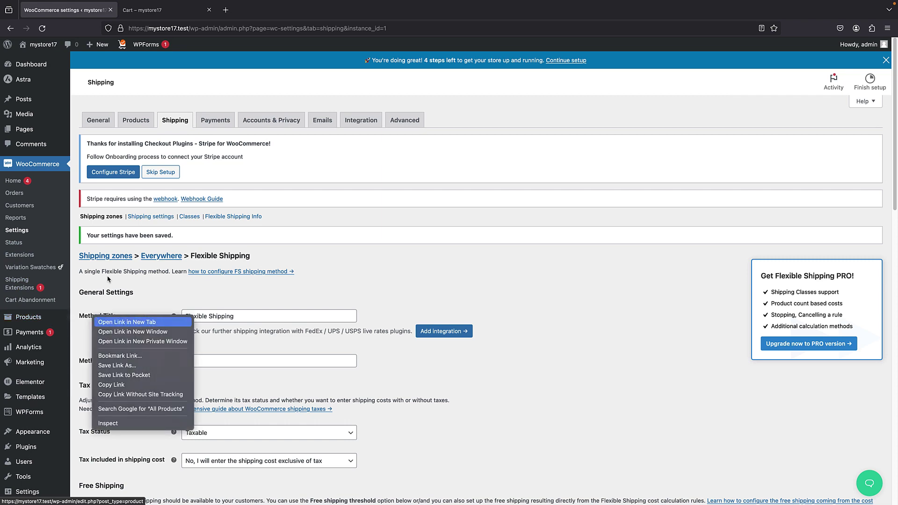
Step: In a new products tab, enter a shipping weight of 1 kg for Money Plant
left_click(117, 320)
key("ctrl+Tab")
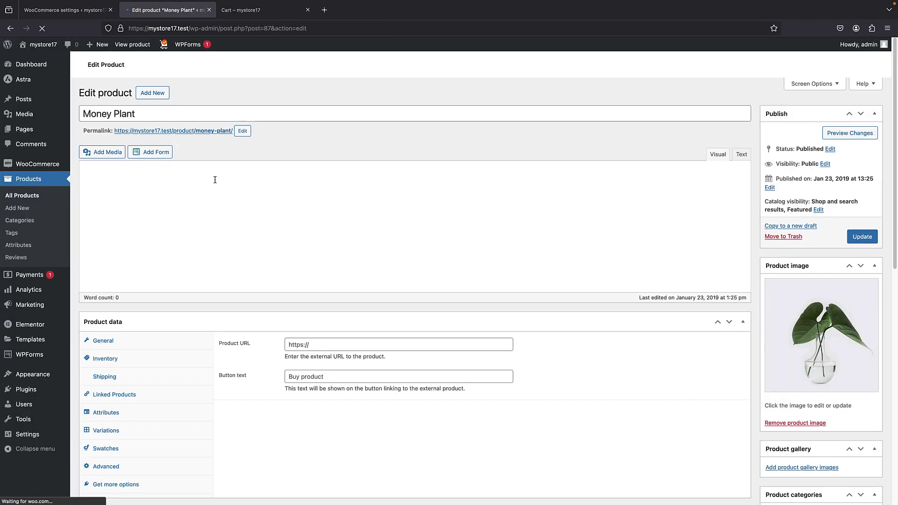
scroll(225, 176, "down", 3)
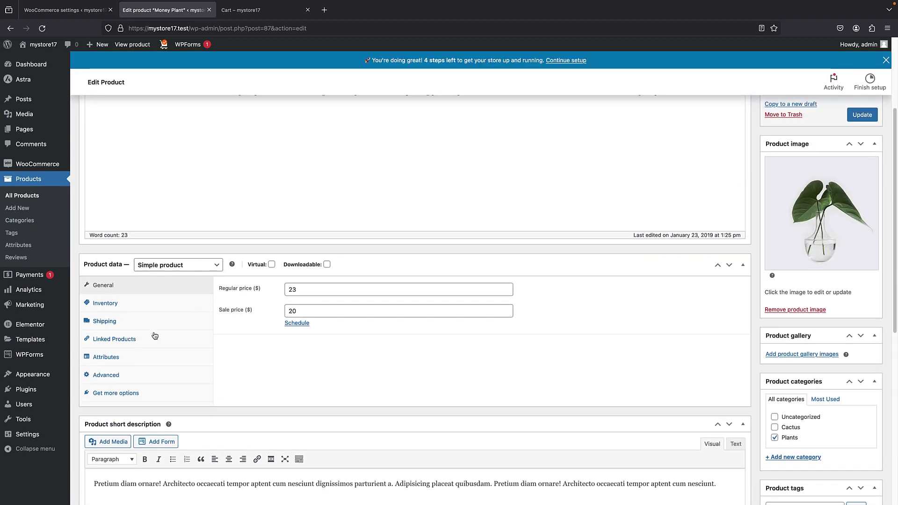
left_click(146, 323)
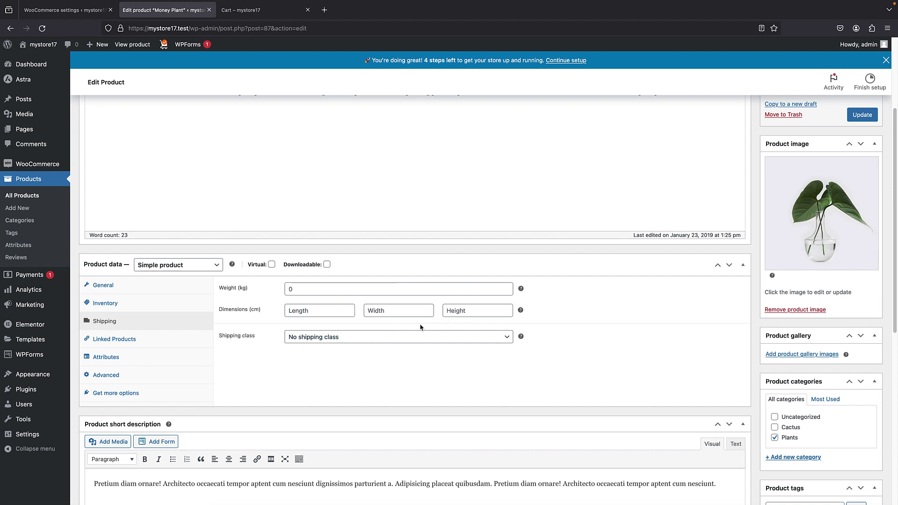
left_click(306, 289)
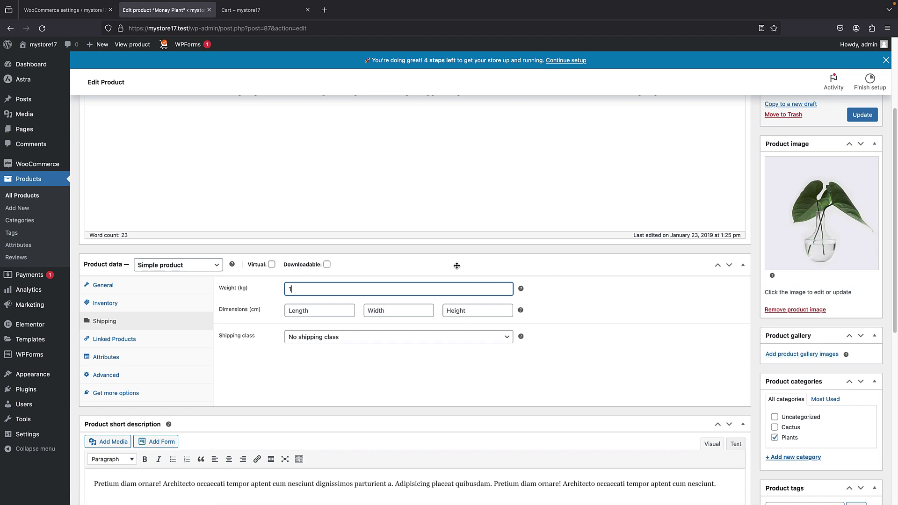
type("1")
left_click(415, 202)
scroll(295, 435, "down", 7)
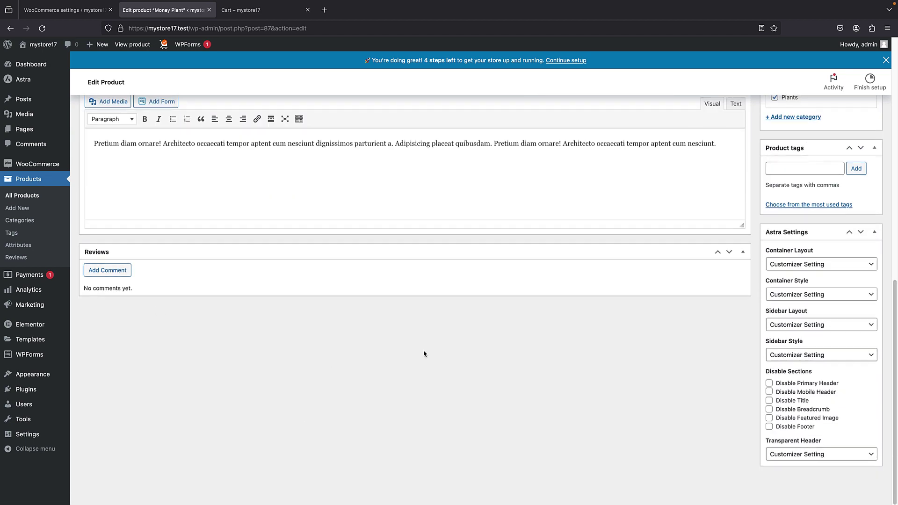
scroll(424, 354, "up", 10)
Step: Update Money Plant with its 1 kg weight, then empty the store cart
left_click(862, 252)
key("ctrl+Tab")
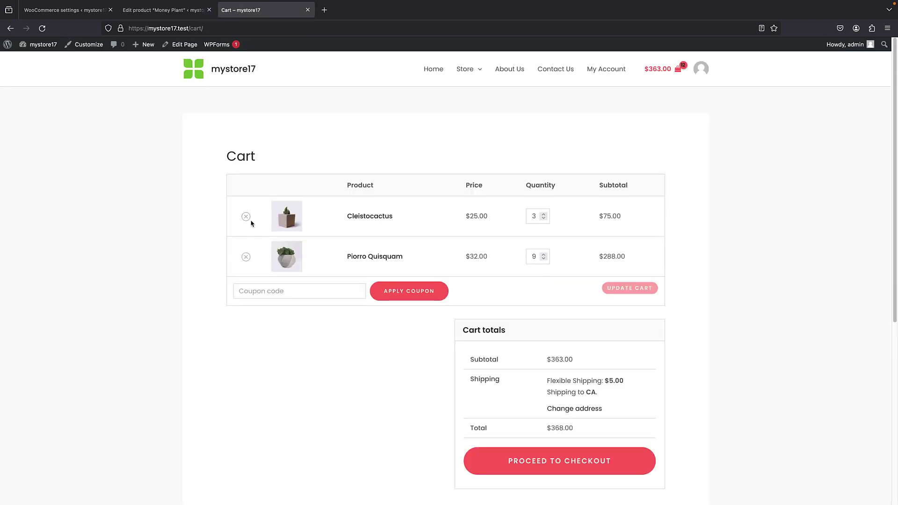
left_click(246, 217)
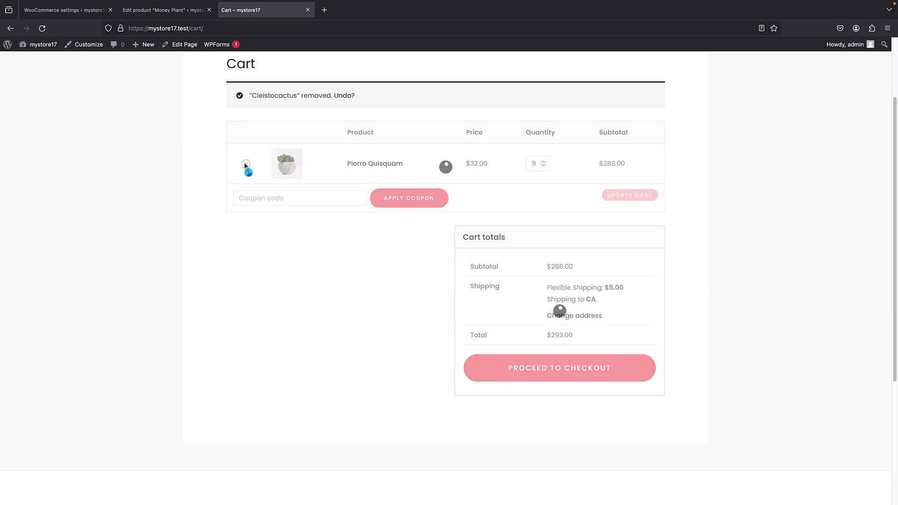
mouse_move(465, 68)
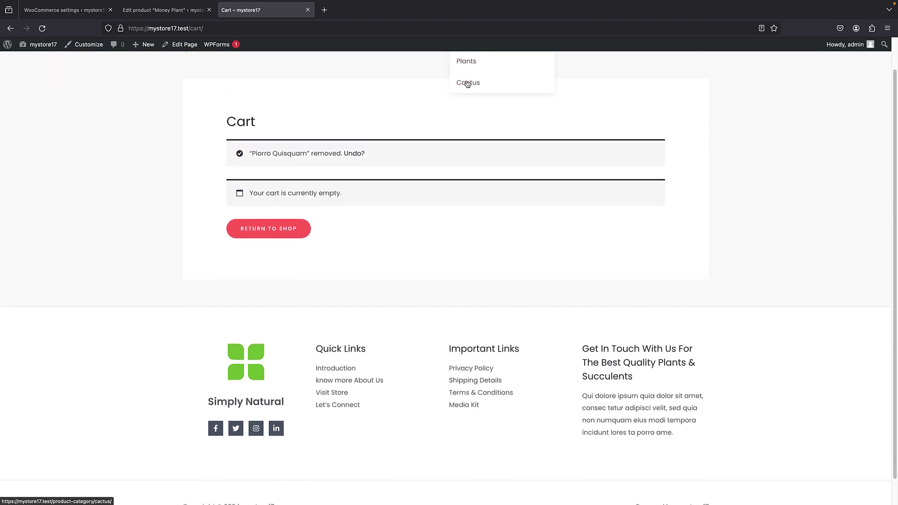
scroll(465, 92, "up", 2)
Step: Add one Money Plant to the cart from the Plants category and view the cart
left_click(477, 96)
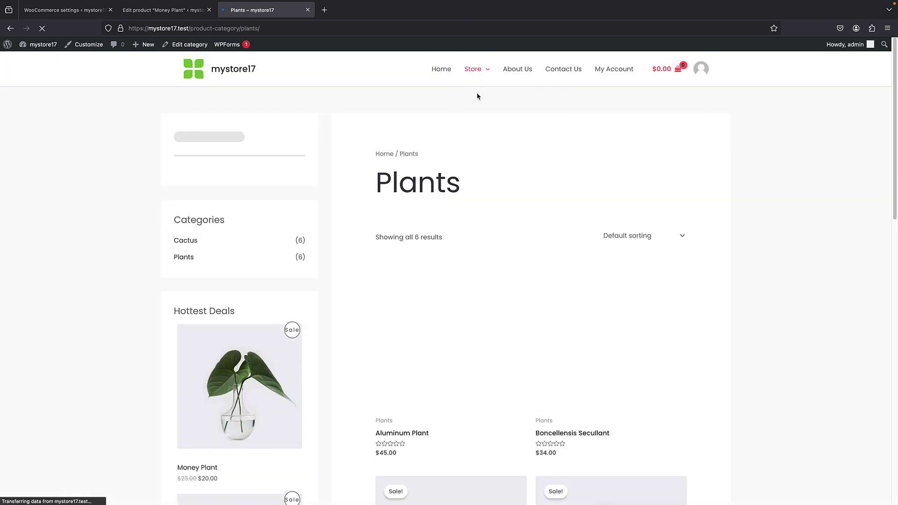
scroll(376, 219, "down", 10)
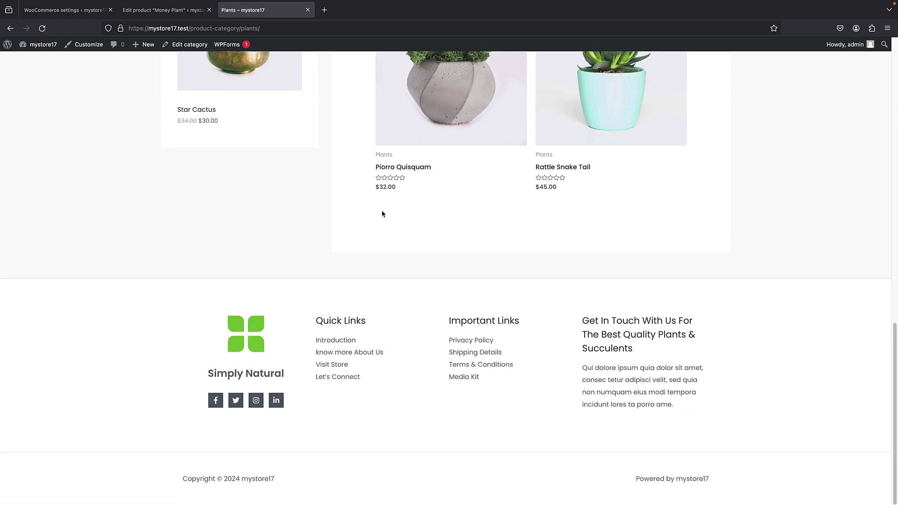
scroll(381, 212, "up", 6)
scroll(392, 216, "up", 5)
left_click(242, 317)
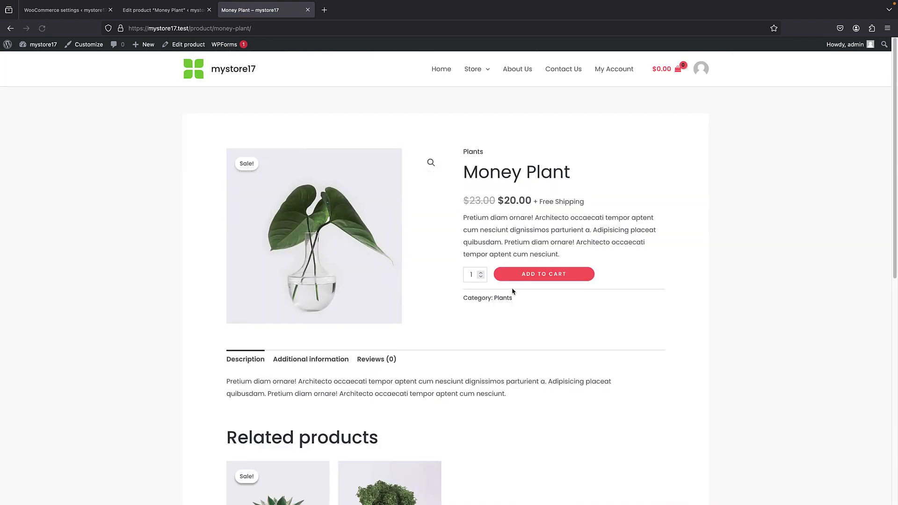
left_click(527, 278)
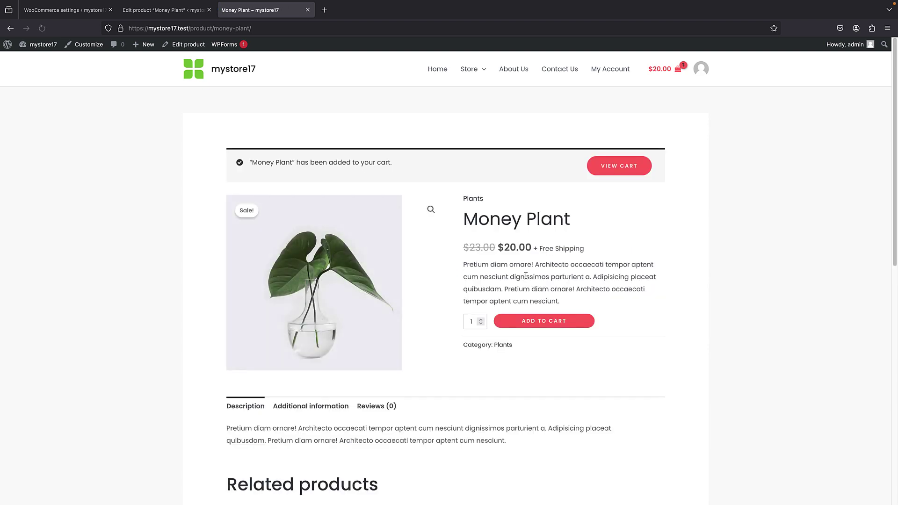
left_click(617, 166)
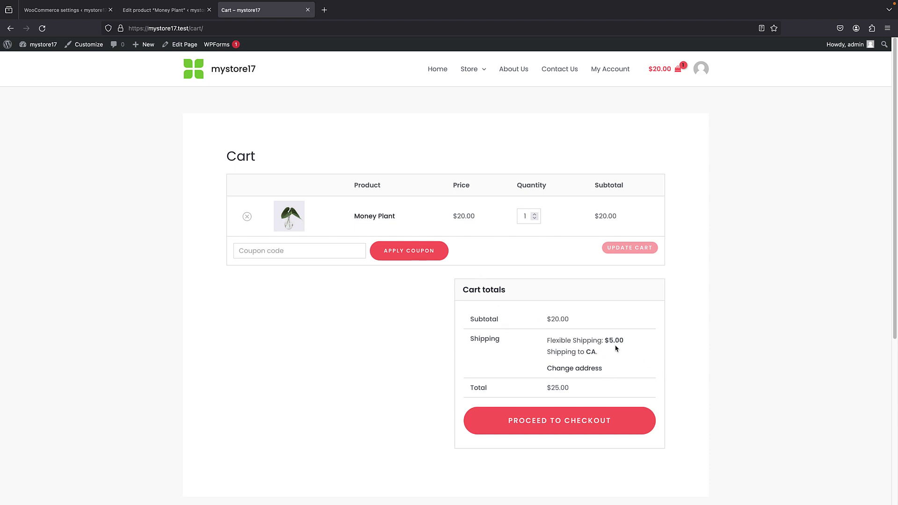
Step: Set Money Plant quantity to 11 and update, giving $220.00 with $10.00 shipping
left_click(534, 215)
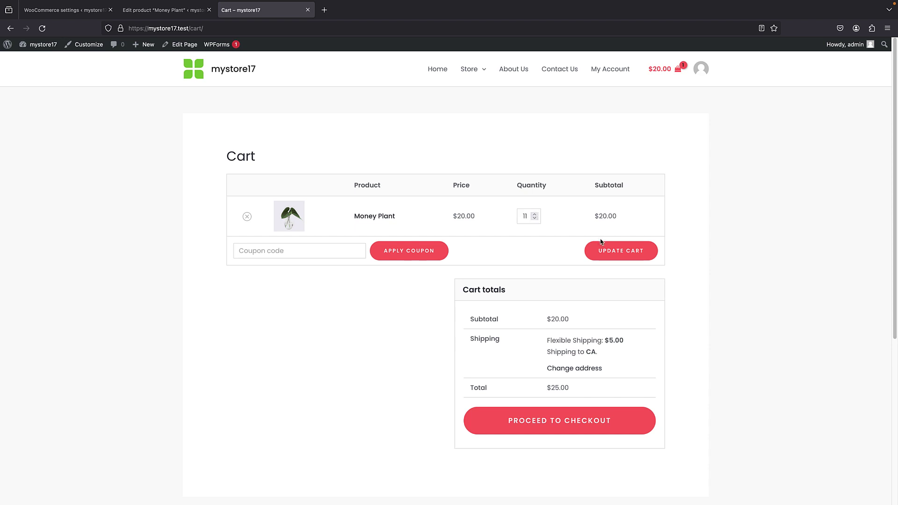
left_click(614, 250)
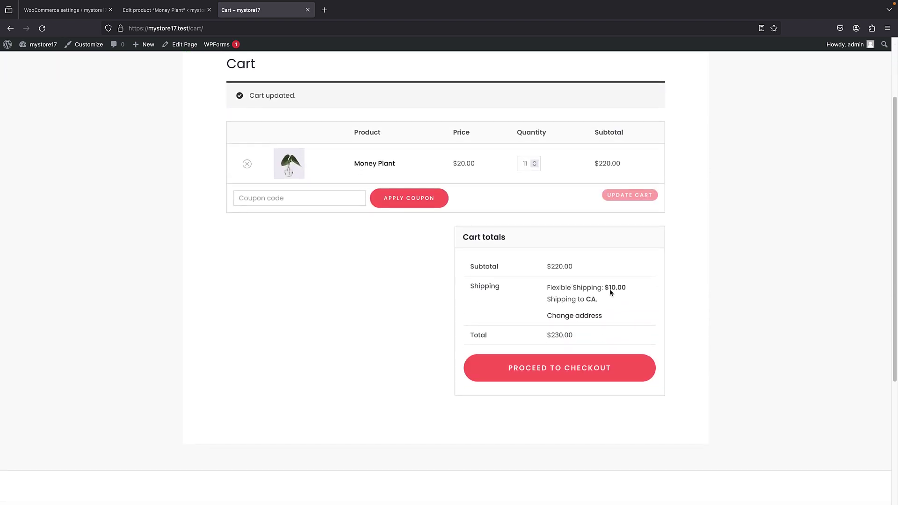
left_click(61, 12)
Step: Review the Money Plant edit page and the Flexible Shipping cost rules
left_click(163, 17)
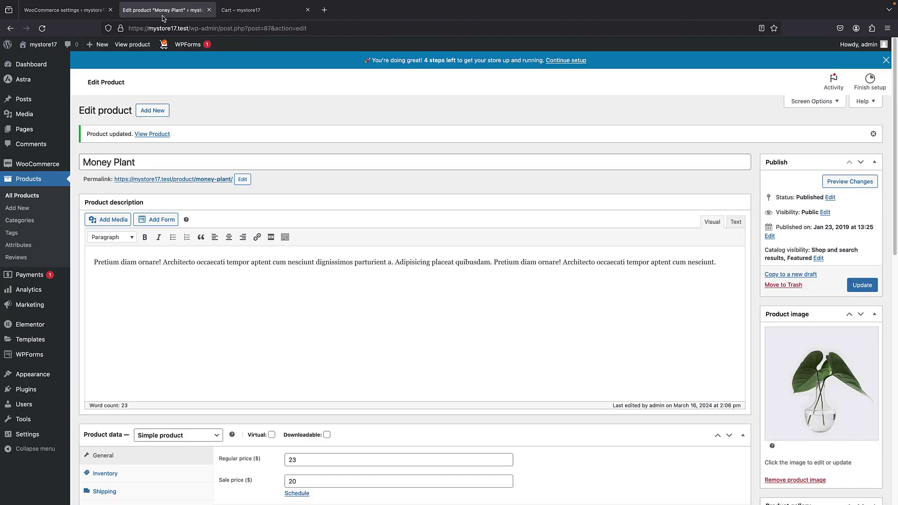
scroll(175, 138, "down", 1)
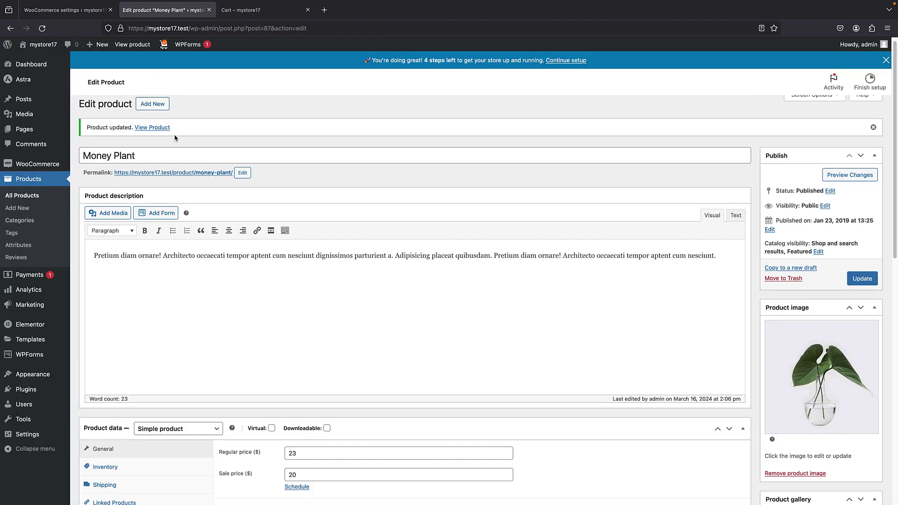
left_click(257, 10)
left_click(74, 15)
scroll(198, 137, "down", 15)
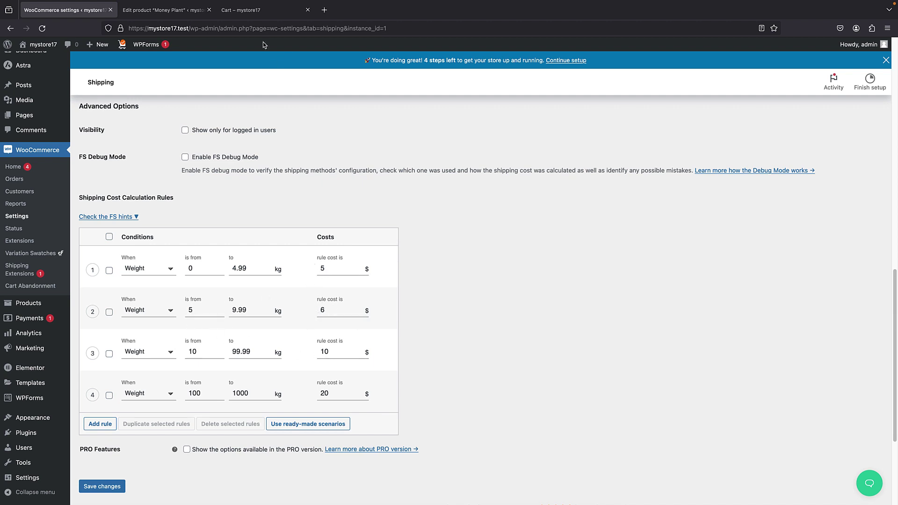
Step: Lower Money Plants to 7 and update the cart: $140.00 with $6.00 shipping
left_click(253, 10)
scroll(549, 149, "down", 1)
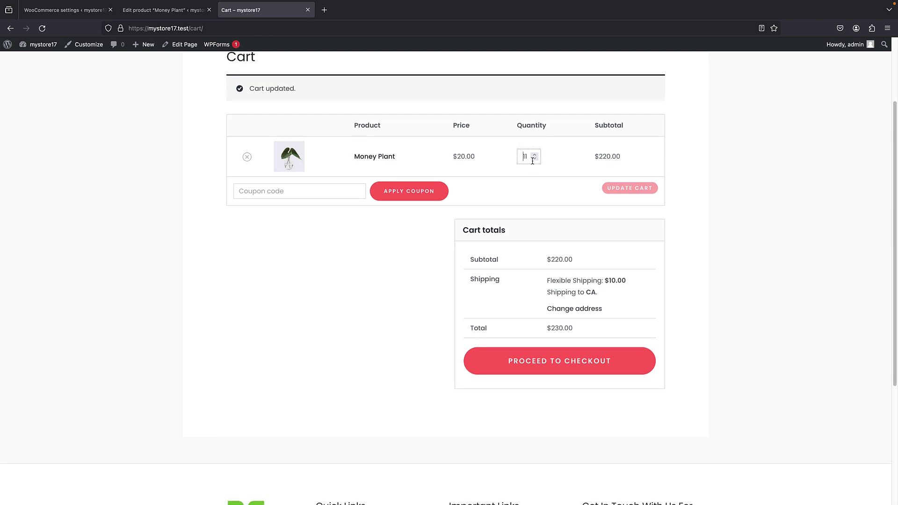
left_click(535, 161)
left_click(534, 161)
left_click(534, 160)
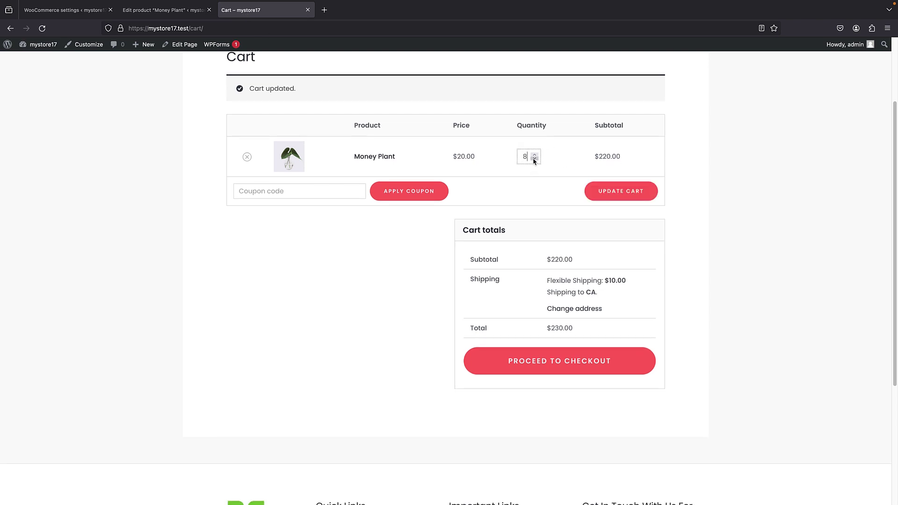
left_click(605, 193)
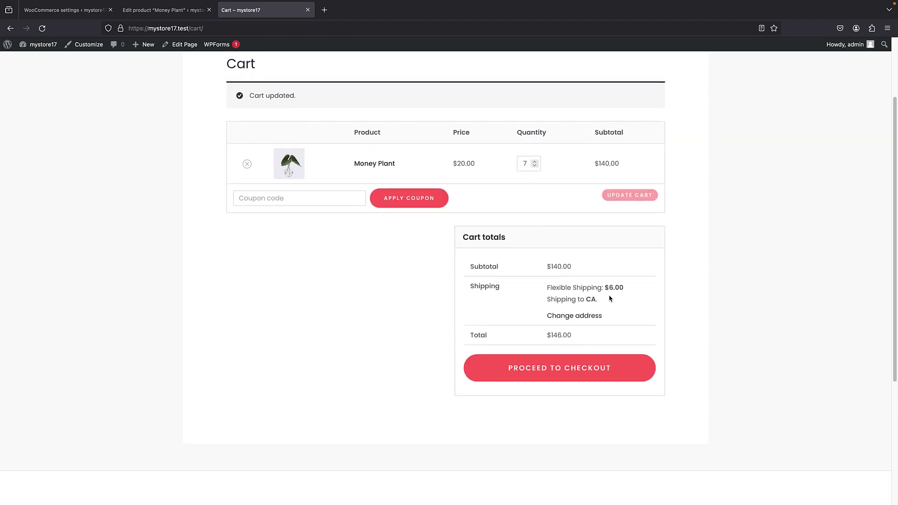
scroll(487, 258, "up", 3)
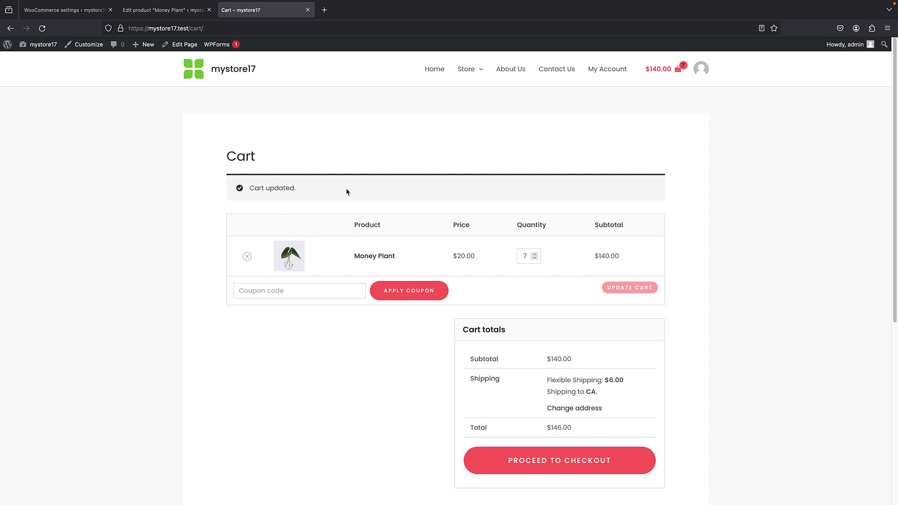
Step: Select and delete all four weight-based shipping cost rules
left_click(144, 10)
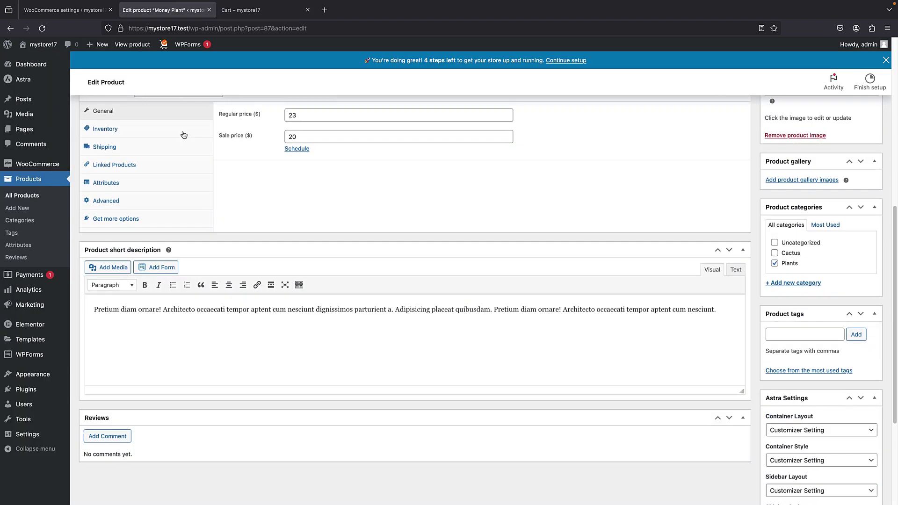
scroll(184, 135, "down", 4)
key("ctrl+shift+Tab")
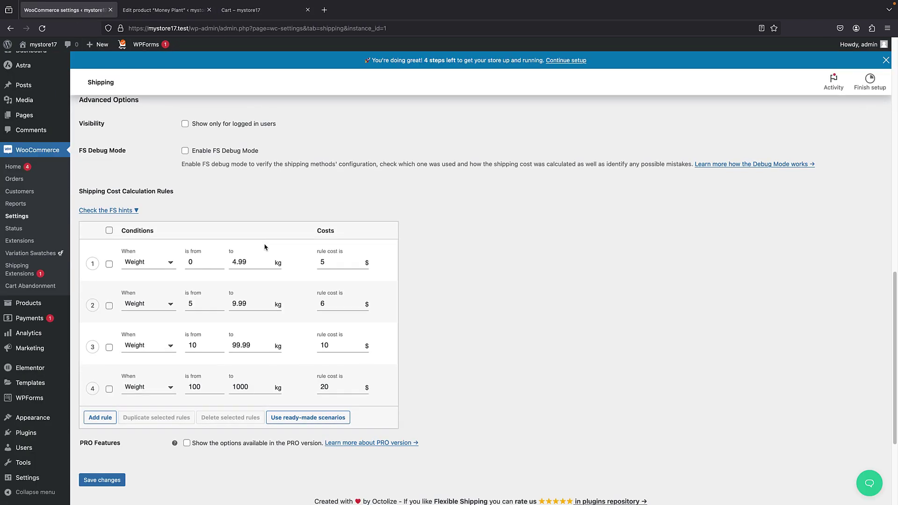
scroll(265, 247, "down", 3)
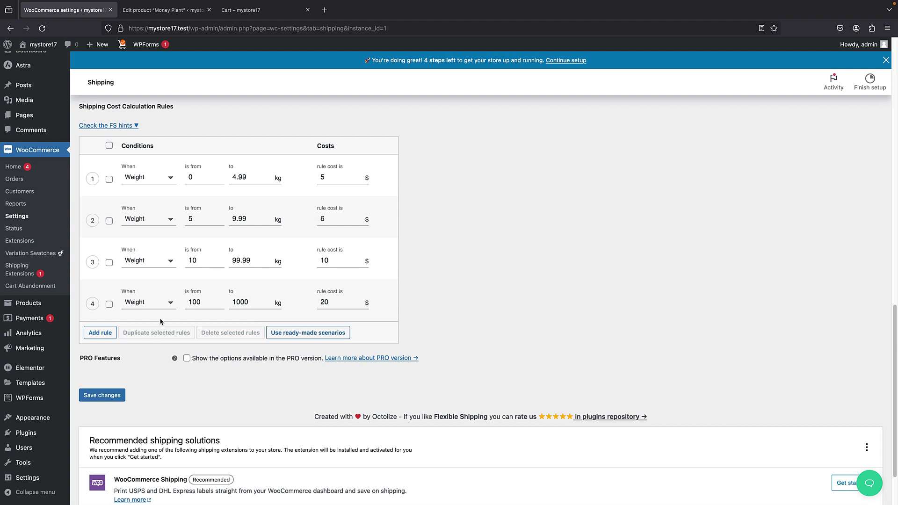
left_click(109, 303)
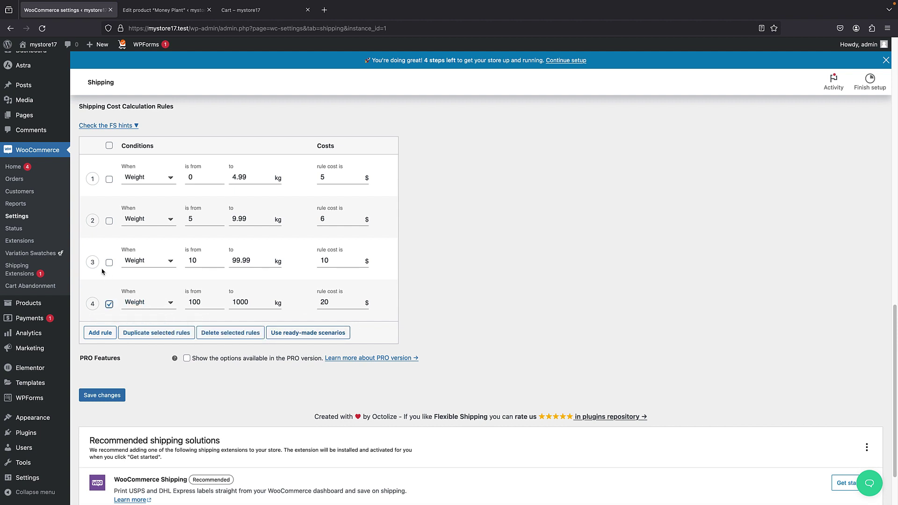
left_click(108, 263)
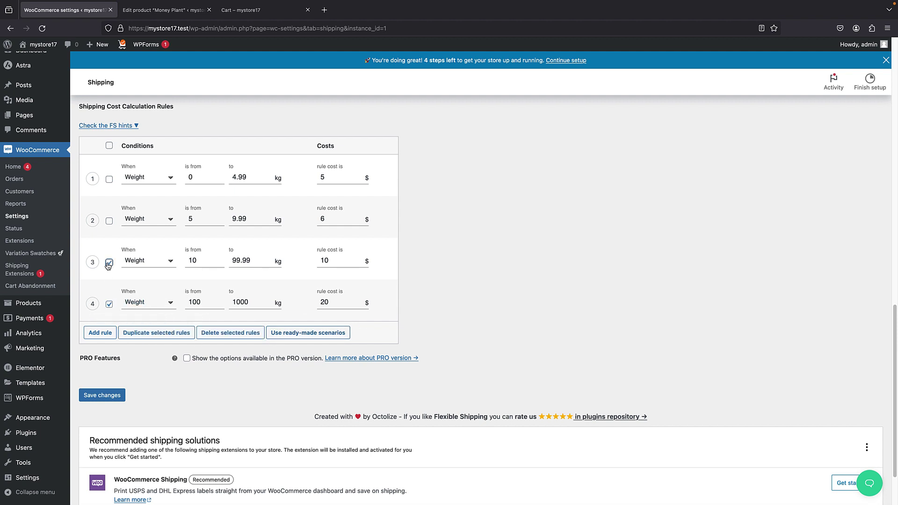
left_click(109, 221)
left_click(109, 179)
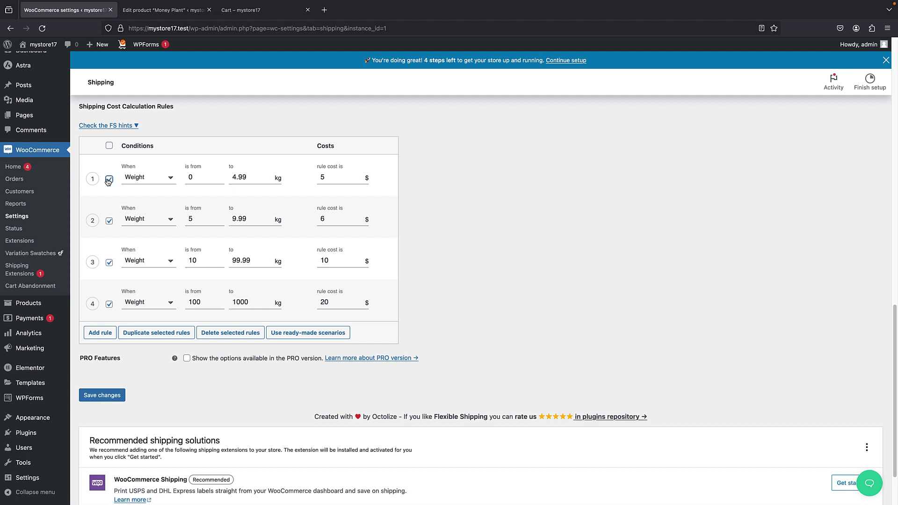
left_click(232, 333)
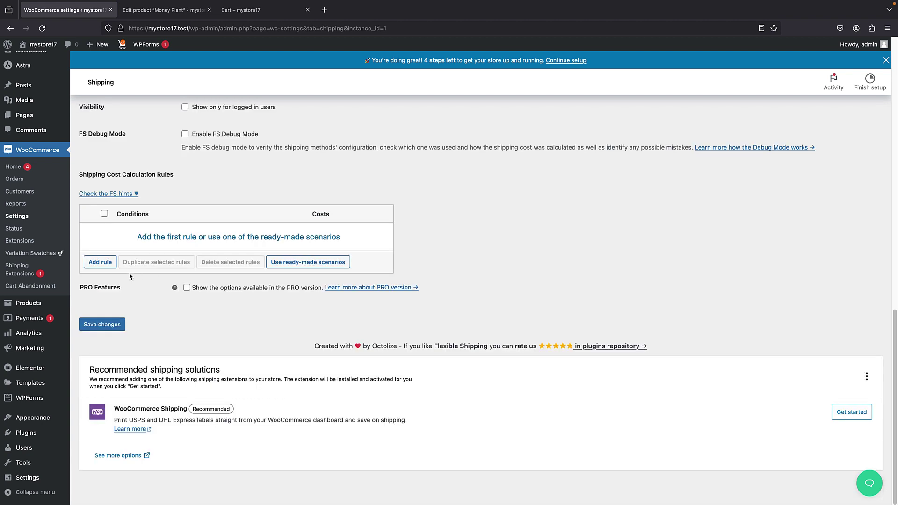
Step: Add a new shipping cost rule with its condition set to Price
left_click(100, 262)
left_click(166, 252)
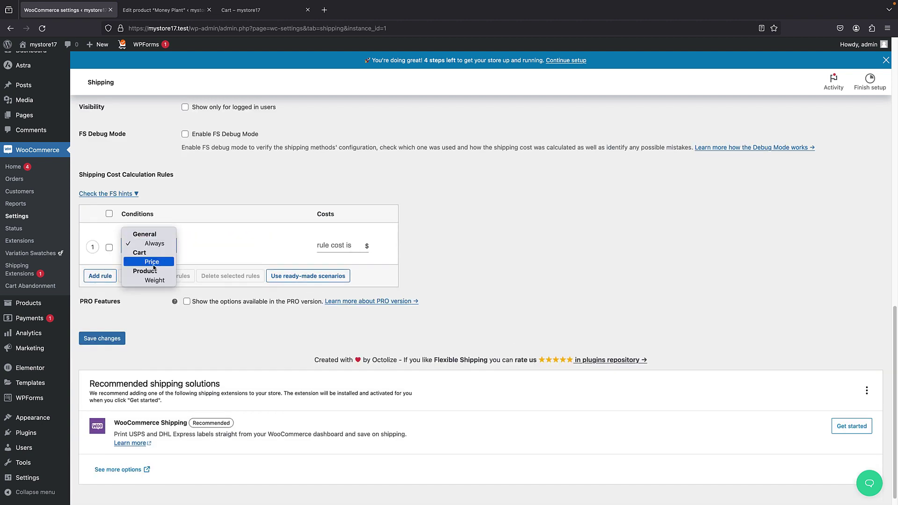
left_click(152, 262)
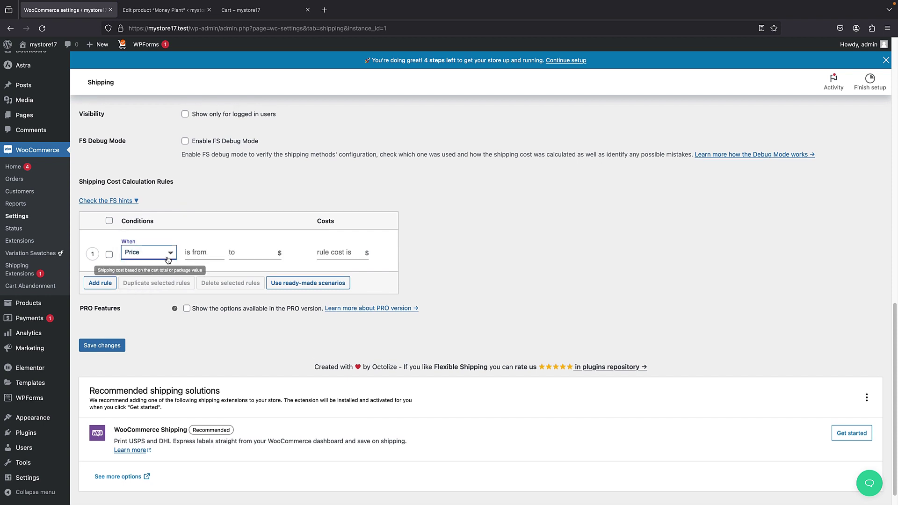
Step: Apply the ready-made Price-based shipping scenario's four rules ($20, $15, $10, free over 300) and save
left_click(308, 286)
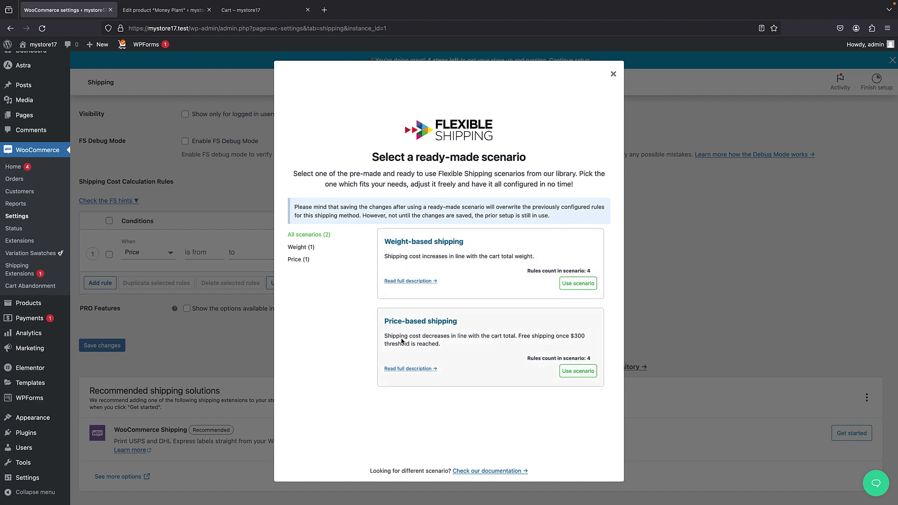
left_click(574, 374)
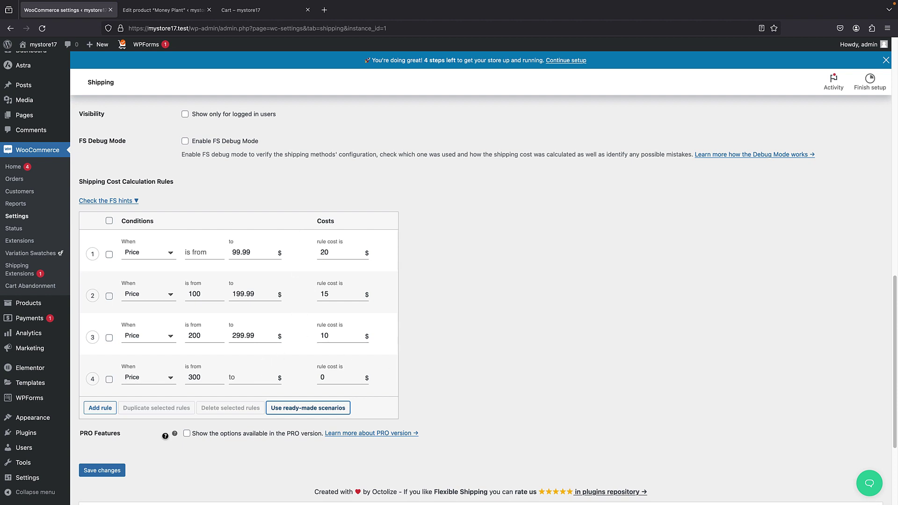
left_click(111, 470)
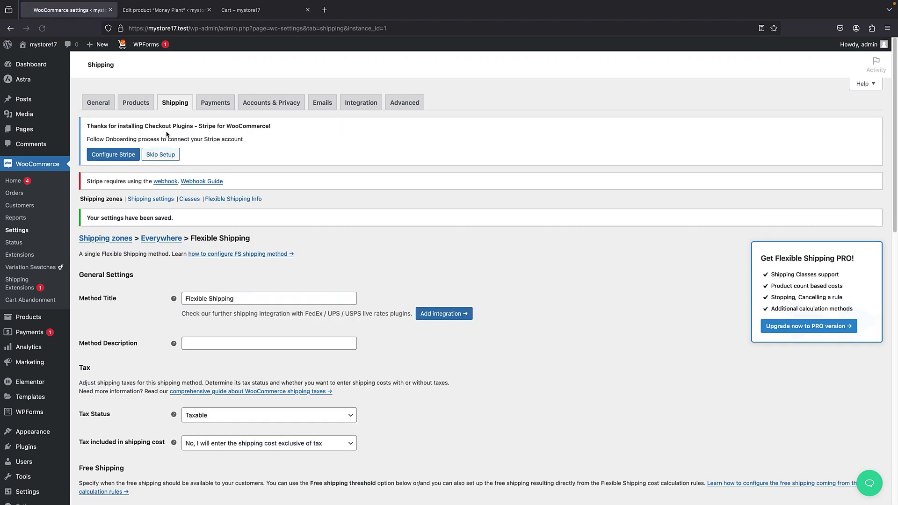
Step: Point out rule 1's 99.99 upper price limit and its $20 cost
scroll(183, 177, "down", 12)
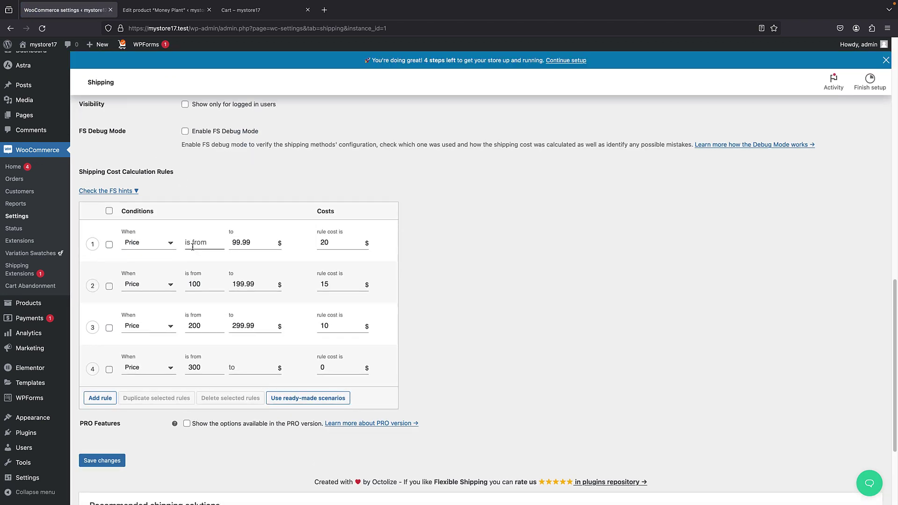
left_click(231, 242)
left_click(318, 247)
Step: Update the cart to 8 Money Plants and highlight the $15.00 Flexible Shipping cost
left_click(163, 9)
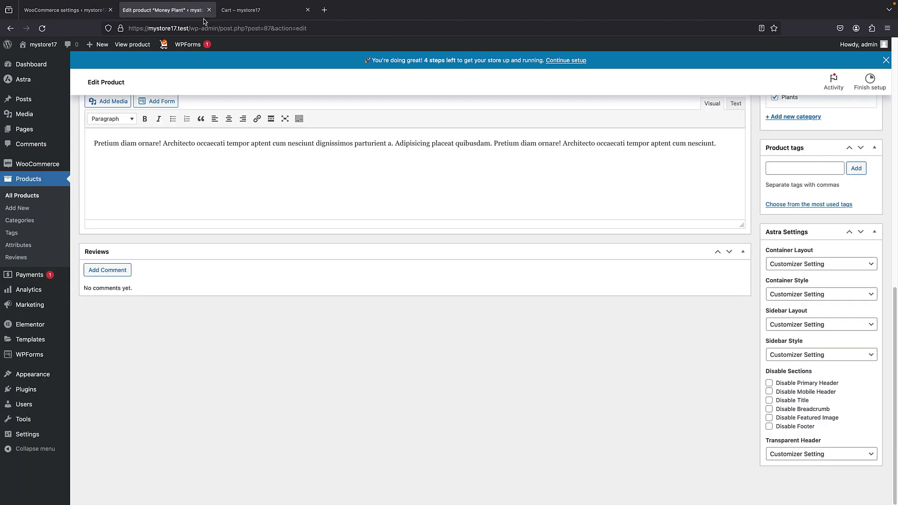
scroll(374, 281, "up", 5)
left_click(262, 10)
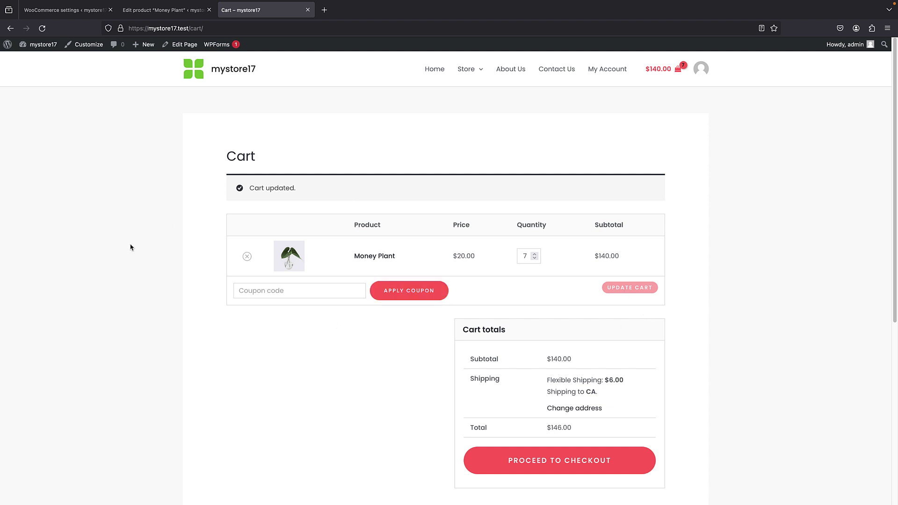
left_click(534, 254)
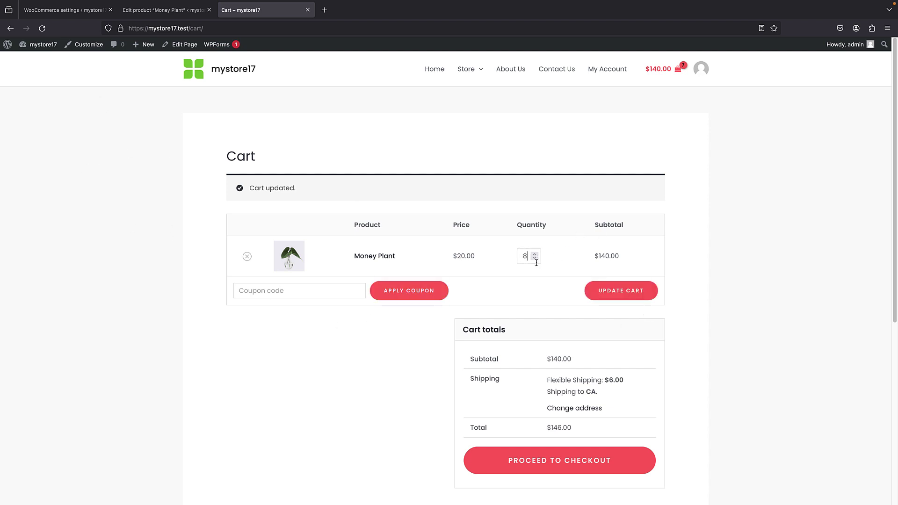
left_click(614, 291)
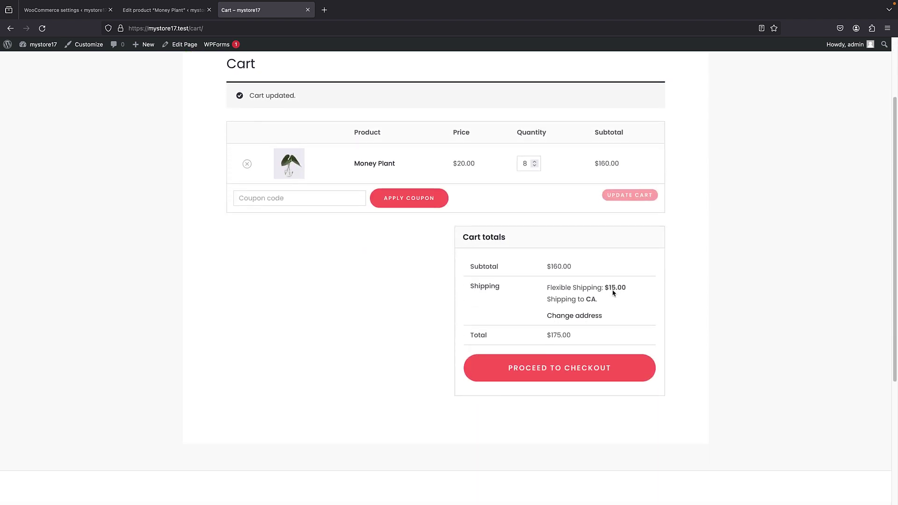
left_click_drag(605, 287, 546, 287)
double_click(632, 287)
Step: Review the Money Plant editor, shipping cost rules and store cart side by side
left_click(165, 11)
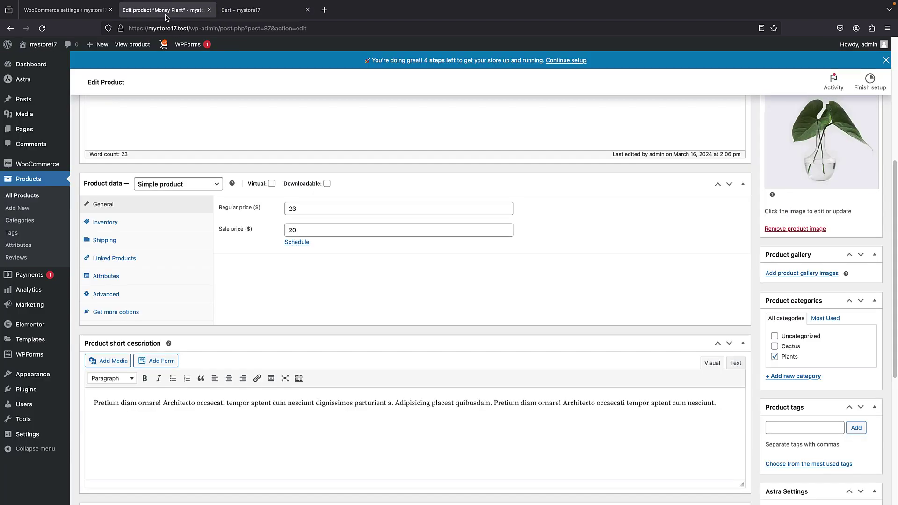
scroll(143, 154, "down", 5)
left_click(64, 9)
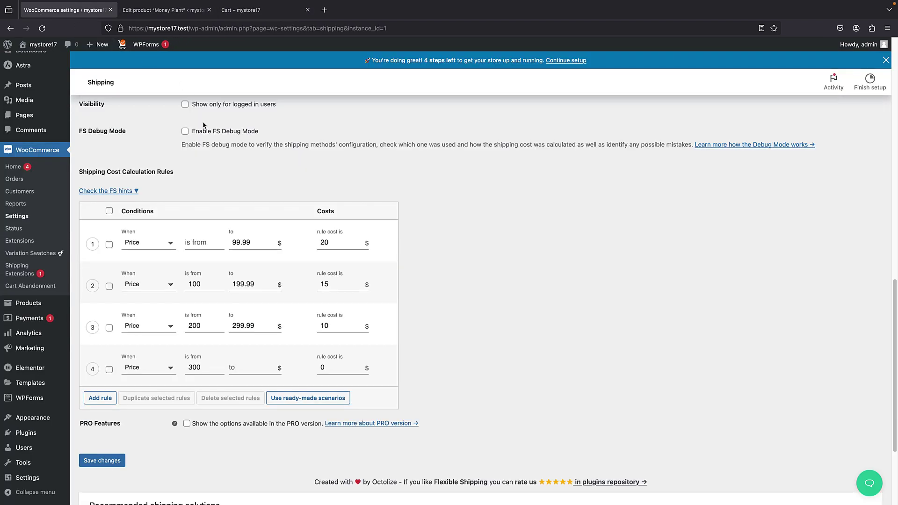
left_click(254, 11)
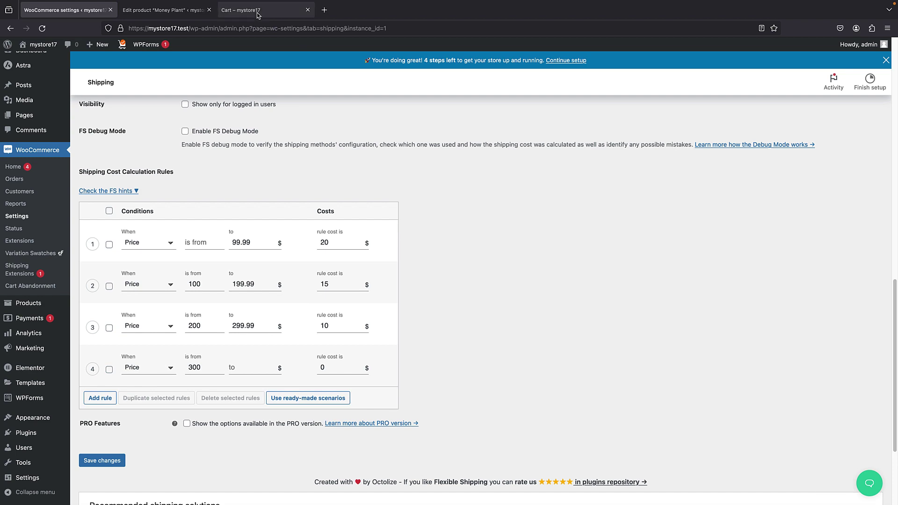
scroll(362, 226, "up", 1)
left_click(64, 9)
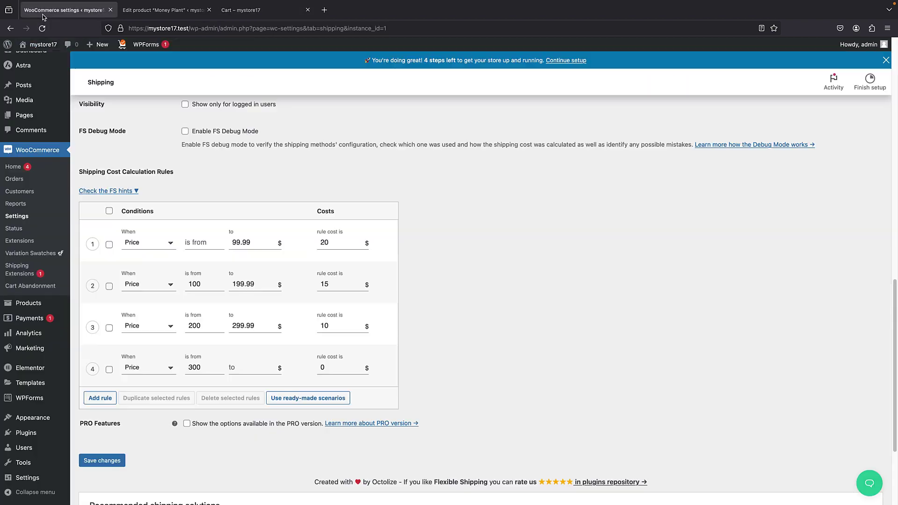
scroll(307, 225, "up", 13)
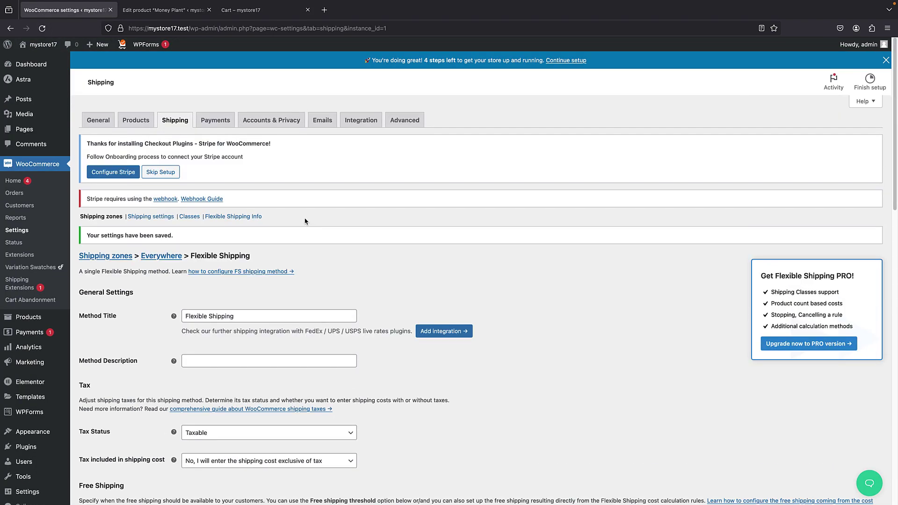
left_click(145, 11)
scroll(221, 136, "up", 8)
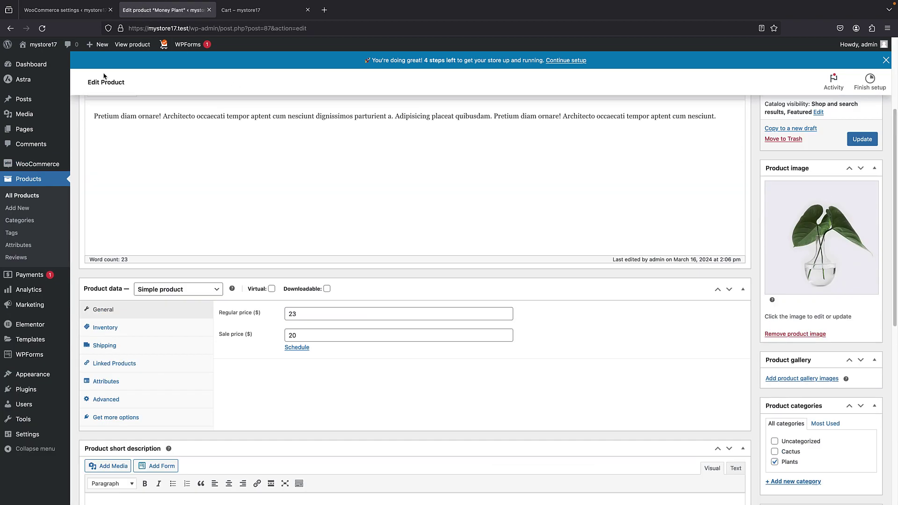
scroll(134, 193, "down", 3)
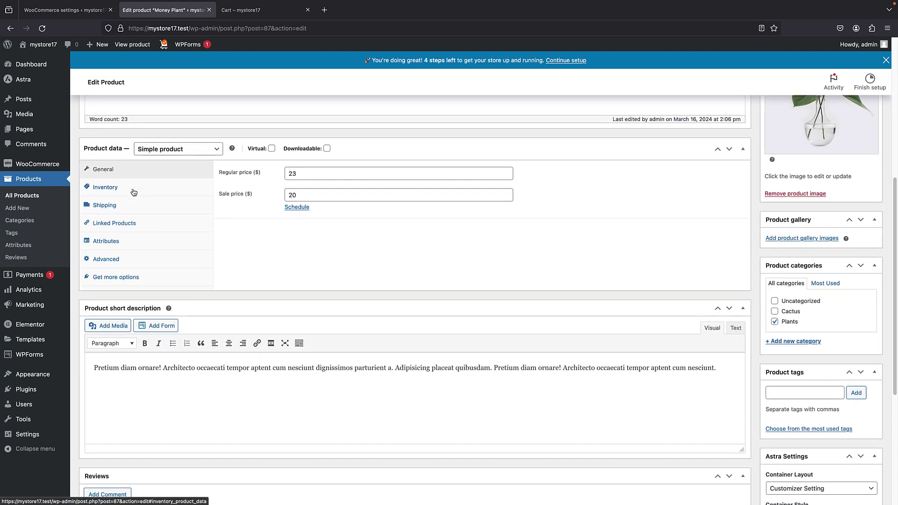
scroll(216, 241, "up", 6)
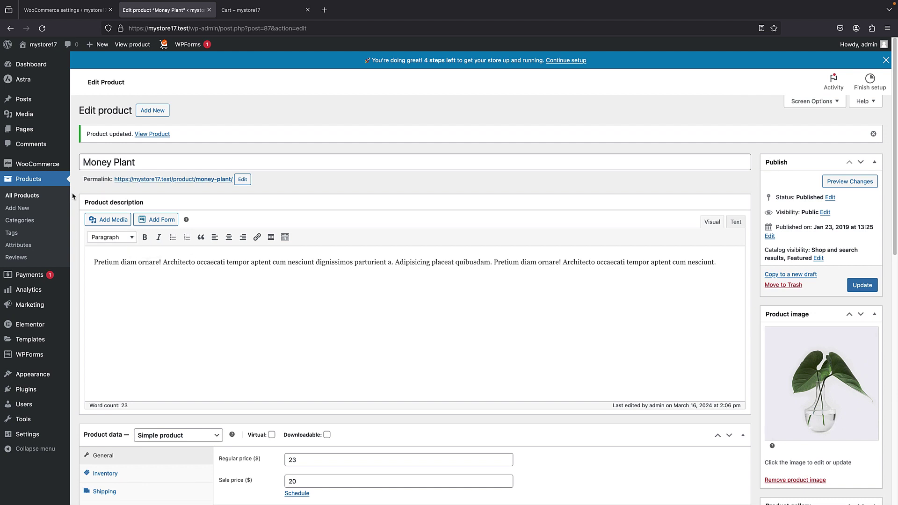
Step: Go to the Flexible Shipping Info page under WooCommerce shipping settings
mouse_move(47, 169)
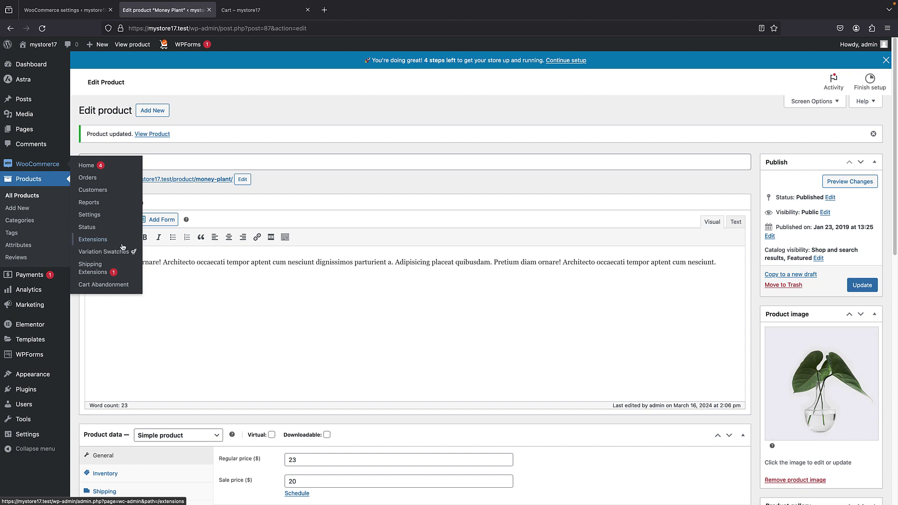
left_click(99, 216)
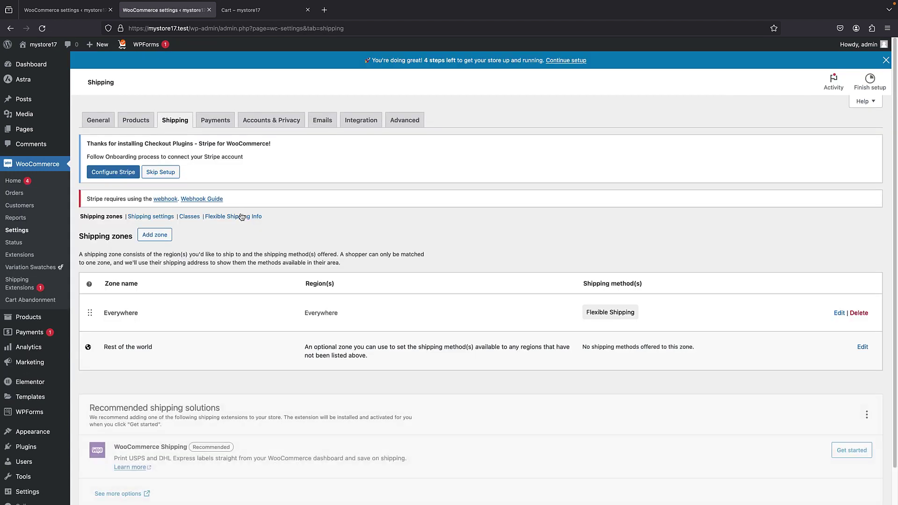
left_click(236, 215)
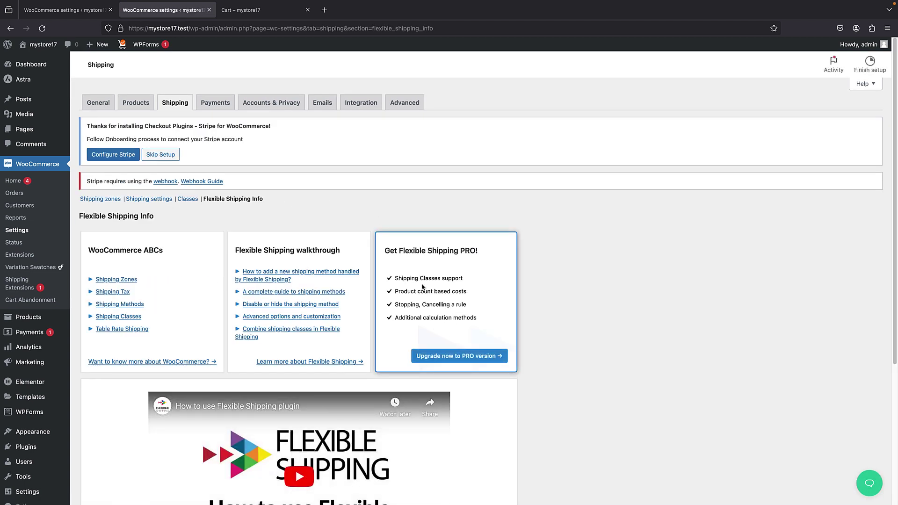
Step: Follow the Upgrade now to PRO version button to the Octolize Flexible Shipping PRO page
left_click(435, 373)
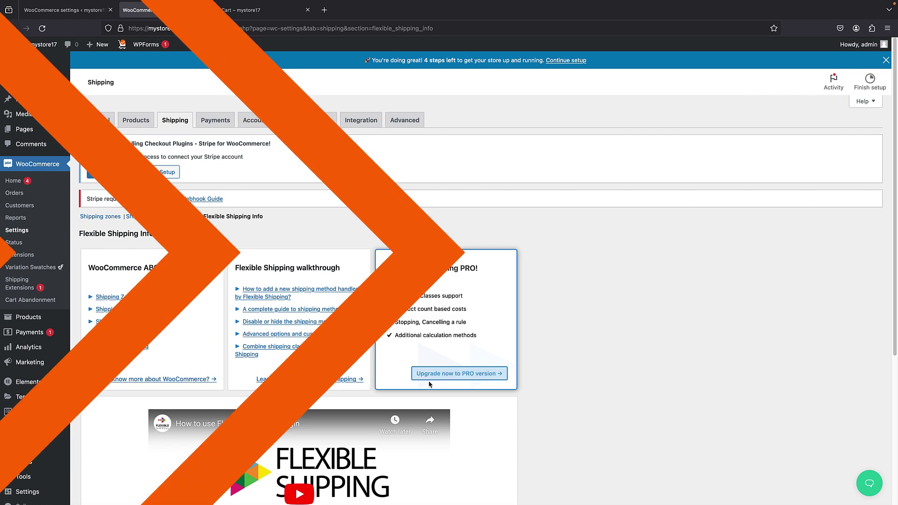